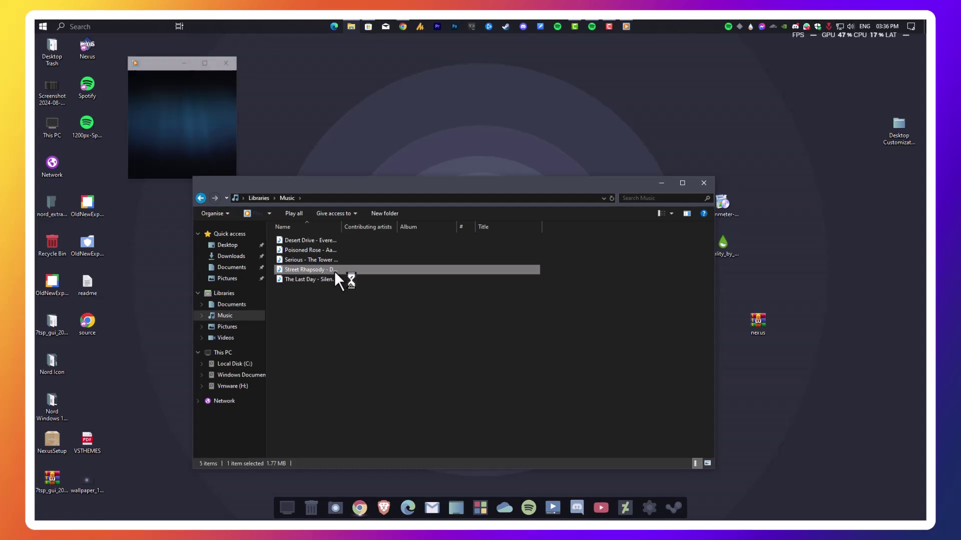
Close the Music folder window, switch the desktop widget from the music player back to the clock, and close the media player.
{"action": "left_click", "coordinate": [697, 185]}
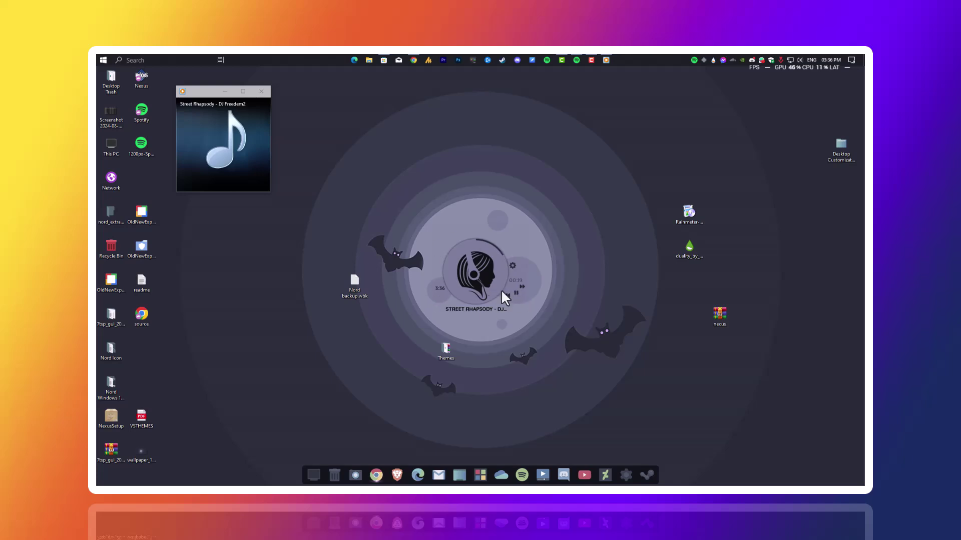
{"action": "left_click", "coordinate": [441, 294]}
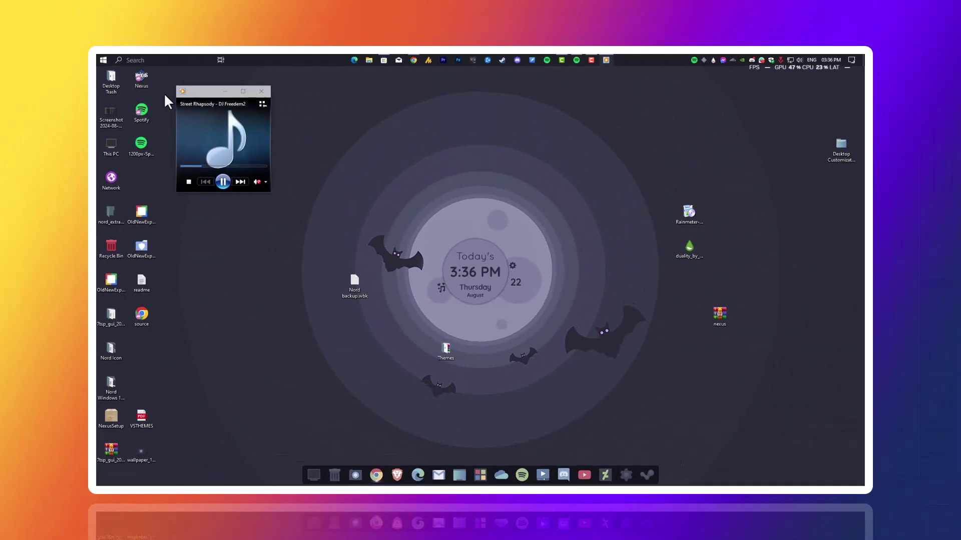
{"action": "left_click", "coordinate": [261, 91]}
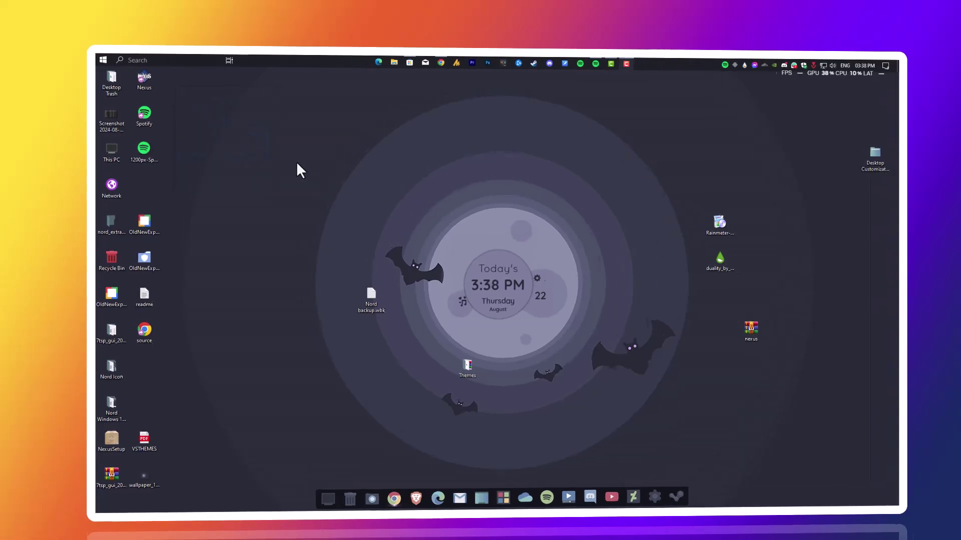
Look through the Start menu and desktop menu styling, and browse the System display options in Windows Settings.
{"action": "key", "text": "super"}
{"action": "scroll", "coordinate": [262, 476], "scroll_direction": "down", "scroll_amount": 5}
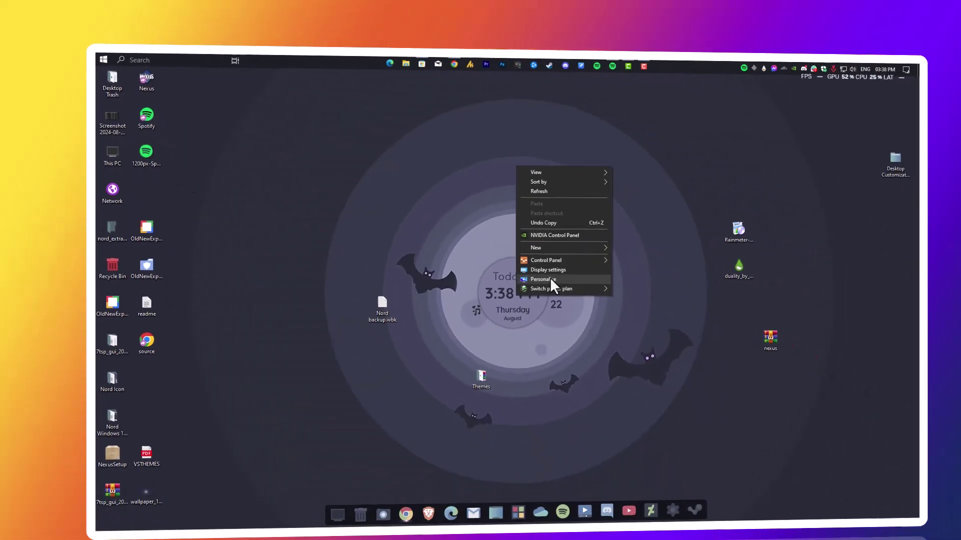
{"action": "left_click", "coordinate": [551, 281]}
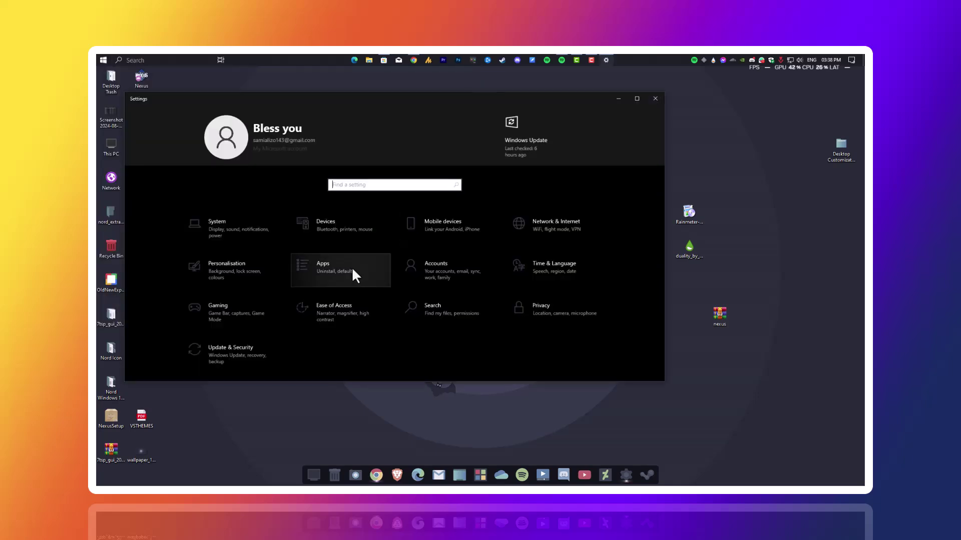
{"action": "left_click", "coordinate": [200, 226]}
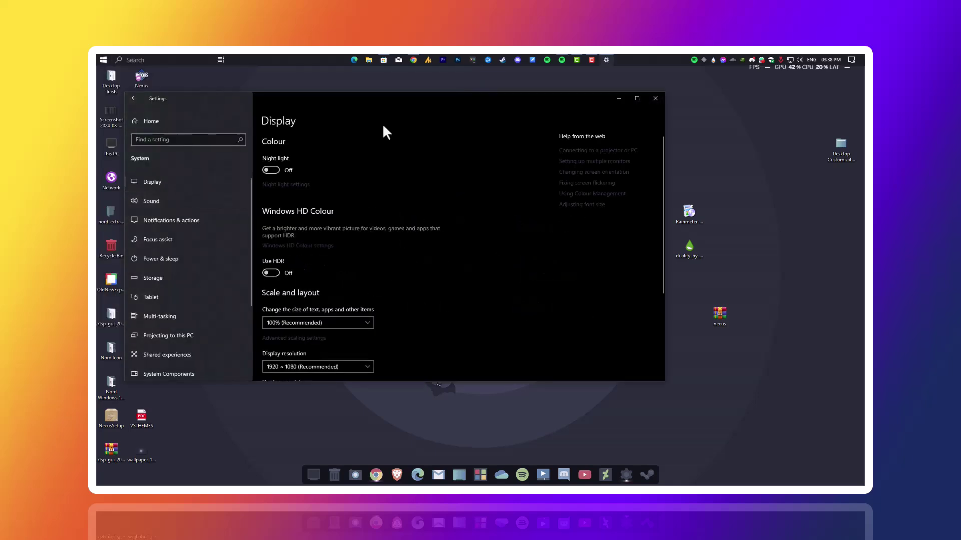
{"action": "scroll", "coordinate": [280, 260], "scroll_direction": "down", "scroll_amount": 3}
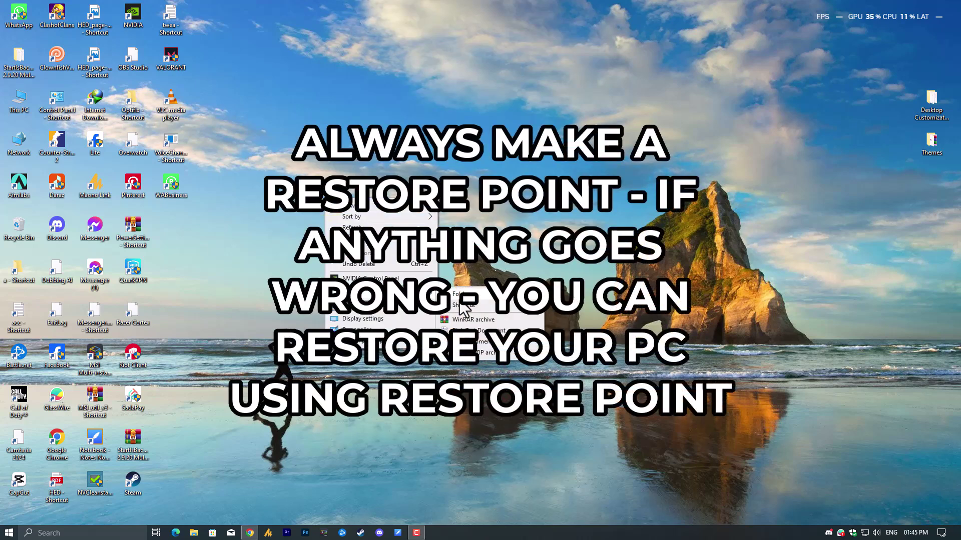
Create a new folder on the desktop named Desktop Trash.
{"action": "left_click", "coordinate": [458, 298]}
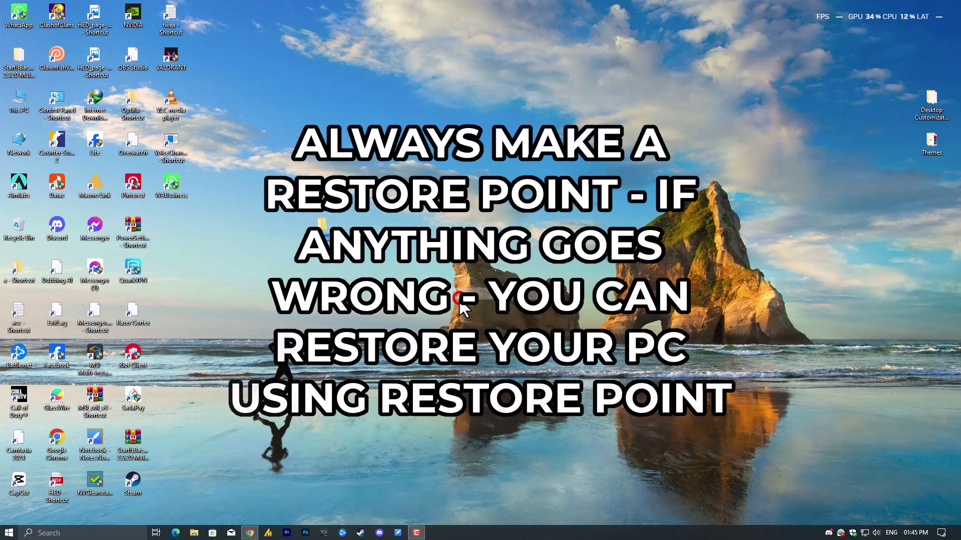
{"action": "type", "text": "Desktop Trash"}
{"action": "key", "text": "Return"}
Move all the desktop shortcuts into the Desktop Trash folder and place the Recycle Bin below Network.
{"action": "left_click_drag", "start_coordinate": [233, 15], "coordinate": [15, 494]}
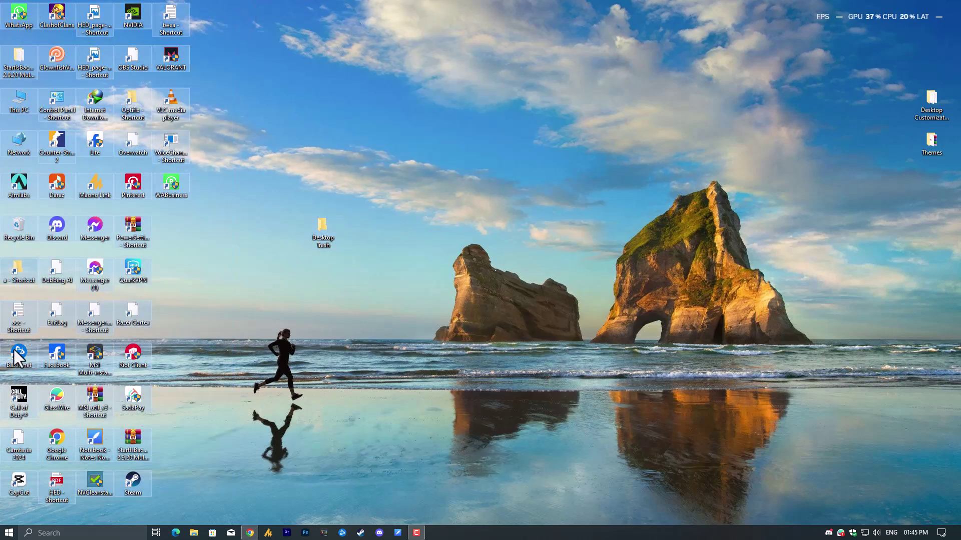
{"action": "left_click_drag", "start_coordinate": [93, 183], "coordinate": [21, 26]}
{"action": "left_click", "coordinate": [364, 296]}
{"action": "left_click_drag", "start_coordinate": [18, 226], "coordinate": [26, 181]}
Permanently delete the old Desktop Trash folder from the Recycle Bin and close its window.
{"action": "double_click", "coordinate": [26, 181]}
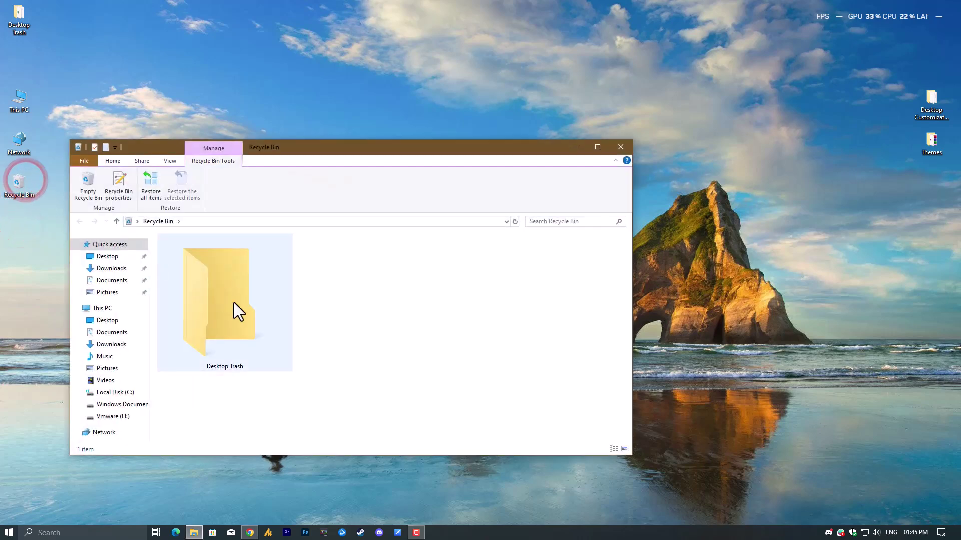
{"action": "right_click", "coordinate": [234, 303]}
{"action": "left_click", "coordinate": [279, 339]}
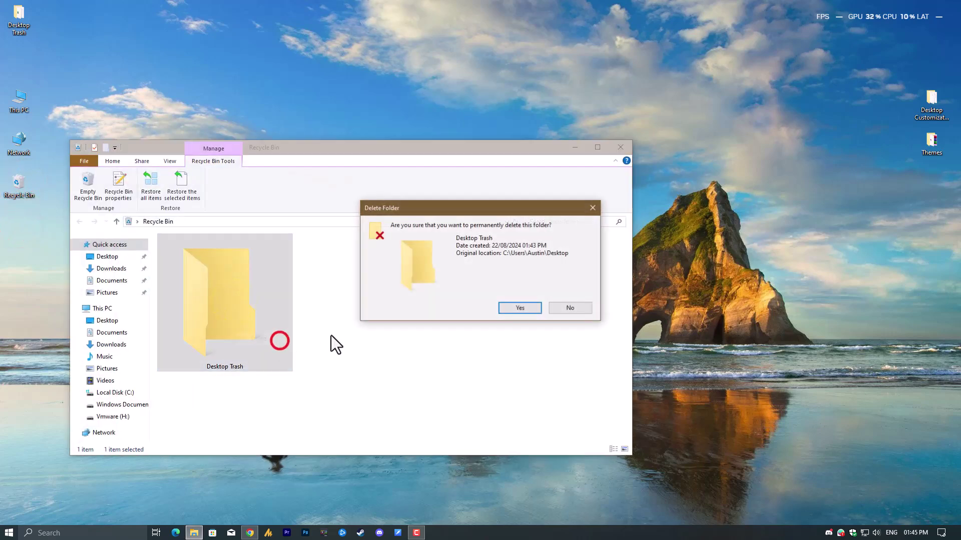
{"action": "left_click", "coordinate": [534, 310]}
{"action": "left_click", "coordinate": [626, 149]}
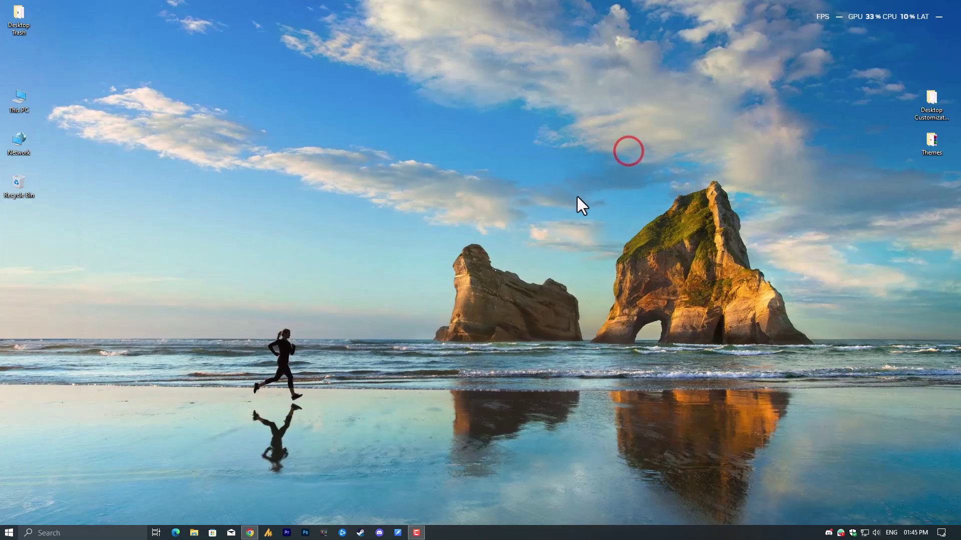
Move all eight files from the Themes folder onto the desktop by cutting and pasting them.
{"action": "double_click", "coordinate": [930, 142]}
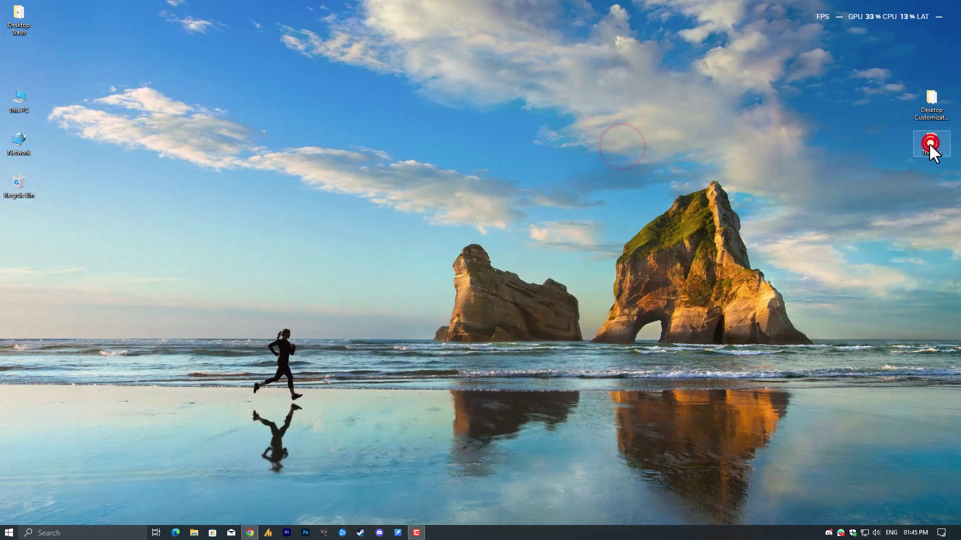
{"action": "left_click_drag", "start_coordinate": [460, 392], "coordinate": [238, 245]}
{"action": "right_click", "coordinate": [215, 262]}
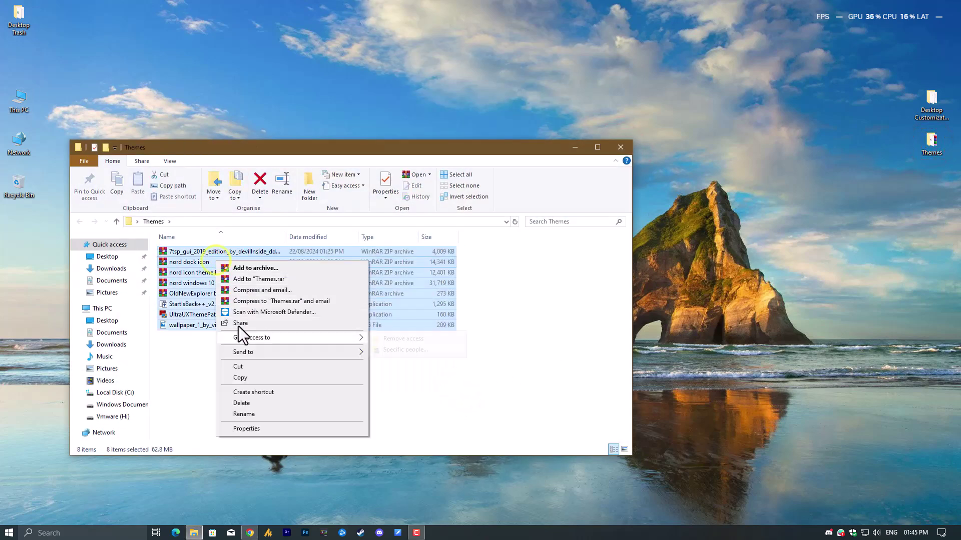
{"action": "left_click", "coordinate": [253, 368]}
{"action": "left_click", "coordinate": [621, 147]}
{"action": "right_click", "coordinate": [472, 190]}
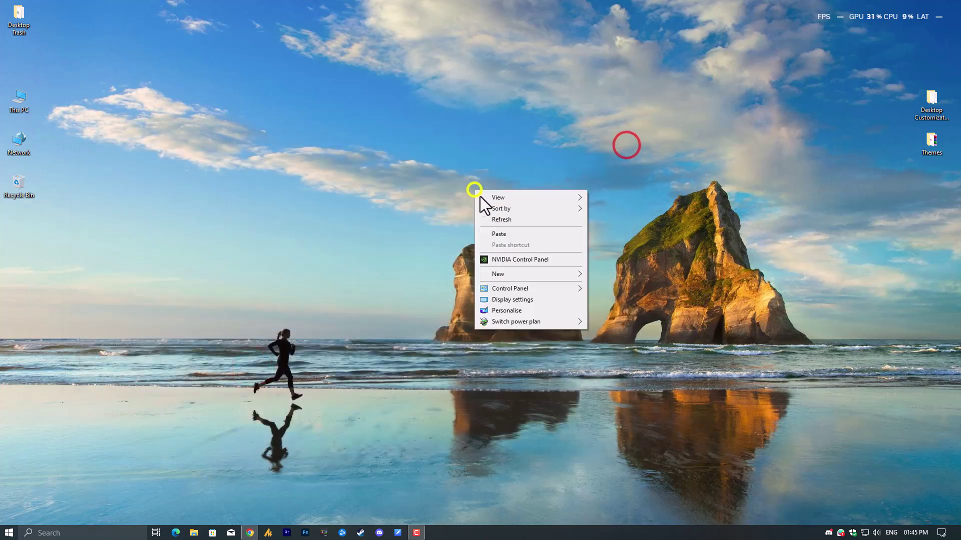
{"action": "left_click", "coordinate": [519, 236]}
{"action": "left_click", "coordinate": [550, 281]}
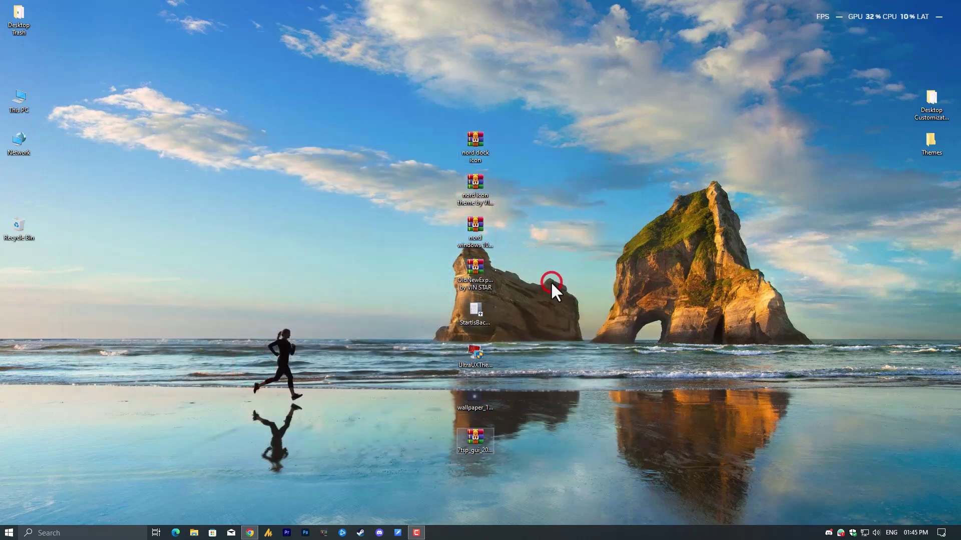
Delete the emptied Themes folder from the desktop.
{"action": "right_click", "coordinate": [923, 107]}
{"action": "left_click", "coordinate": [700, 173]}
{"action": "right_click", "coordinate": [936, 142]}
{"action": "left_click", "coordinate": [836, 383]}
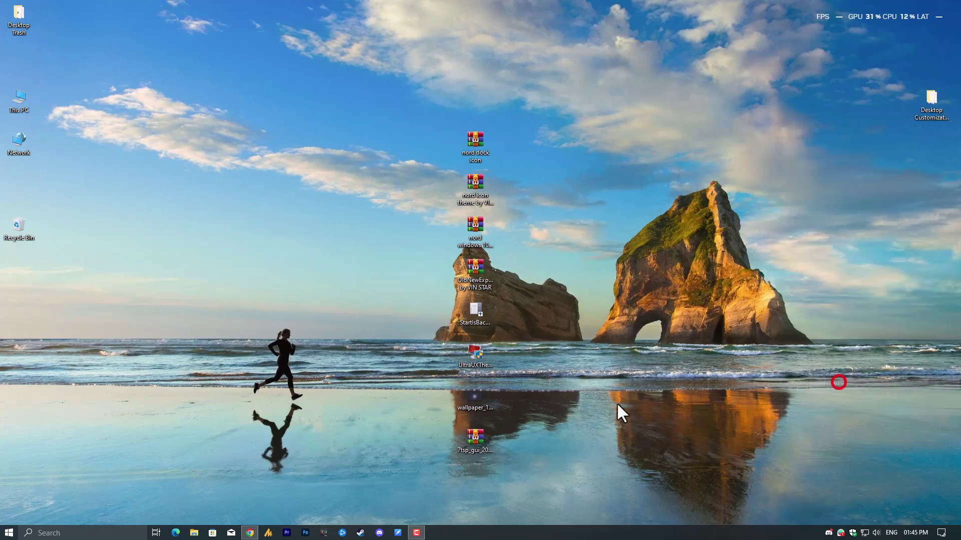
Run the UltraUXThemePatcher setup, accept both license agreements, and install the patch.
{"action": "left_click_drag", "start_coordinate": [475, 353], "coordinate": [364, 237]}
{"action": "double_click", "coordinate": [359, 234]}
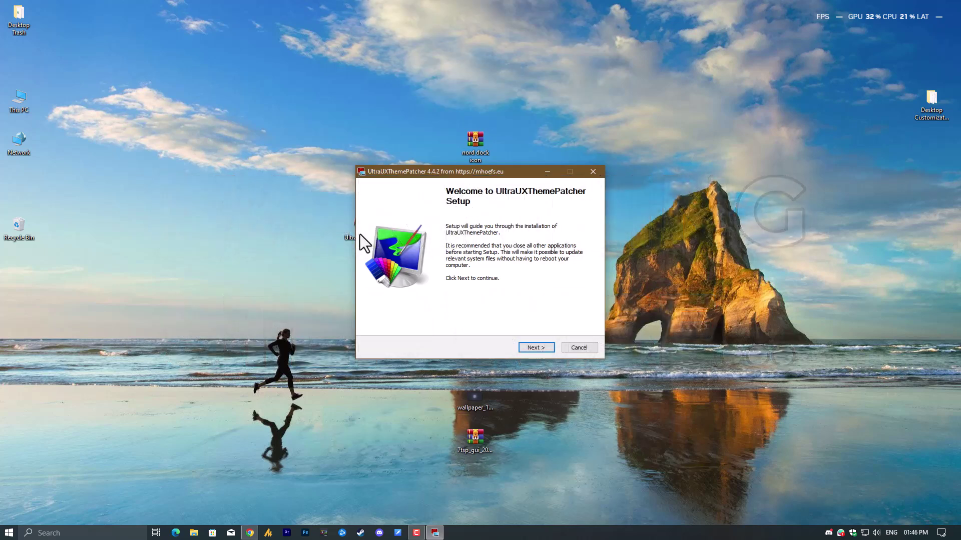
{"action": "left_click", "coordinate": [533, 346]}
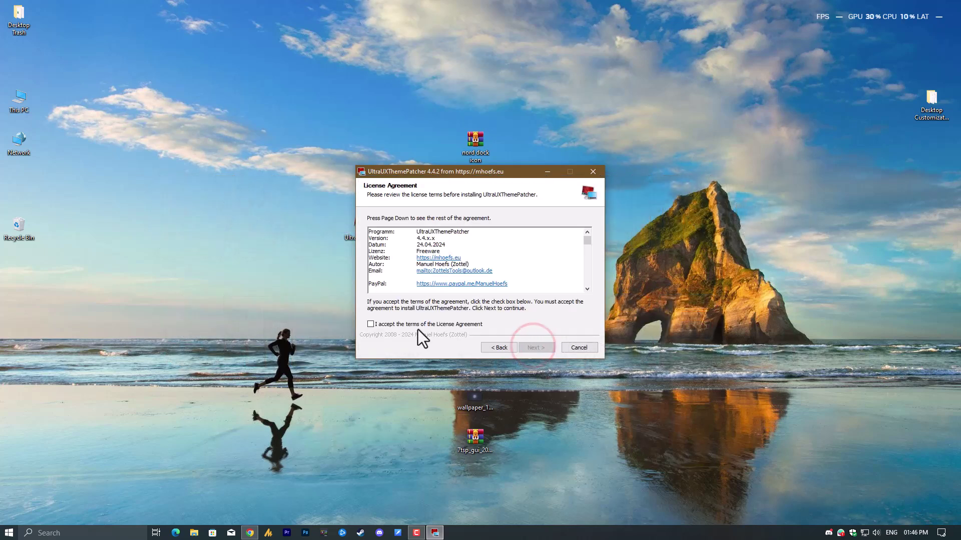
{"action": "left_click", "coordinate": [389, 326]}
{"action": "left_click", "coordinate": [534, 347]}
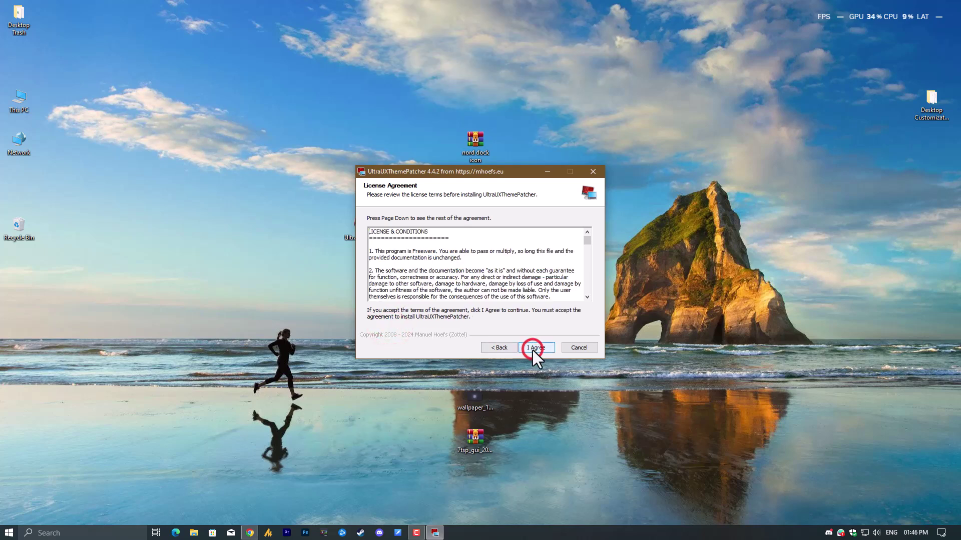
{"action": "left_click", "coordinate": [539, 344]}
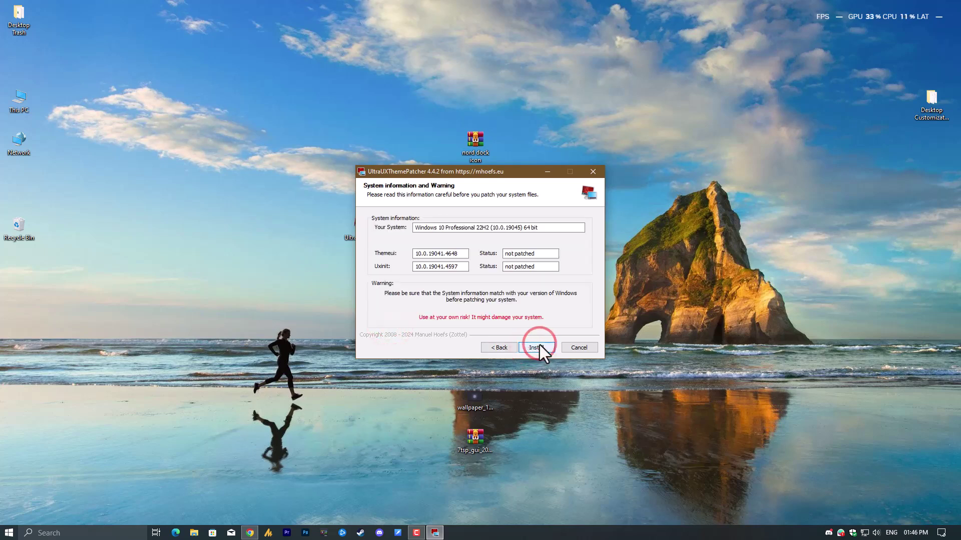
{"action": "left_click", "coordinate": [537, 347]}
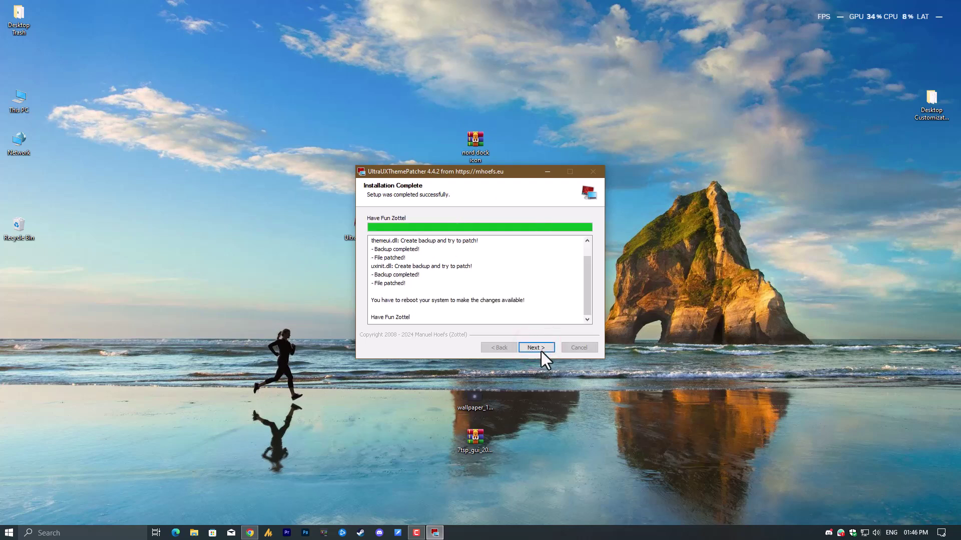
Finish the UltraUXThemePatcher setup with the option to reboot manually, and move its installer to the Recycle Bin.
{"action": "left_click", "coordinate": [542, 352]}
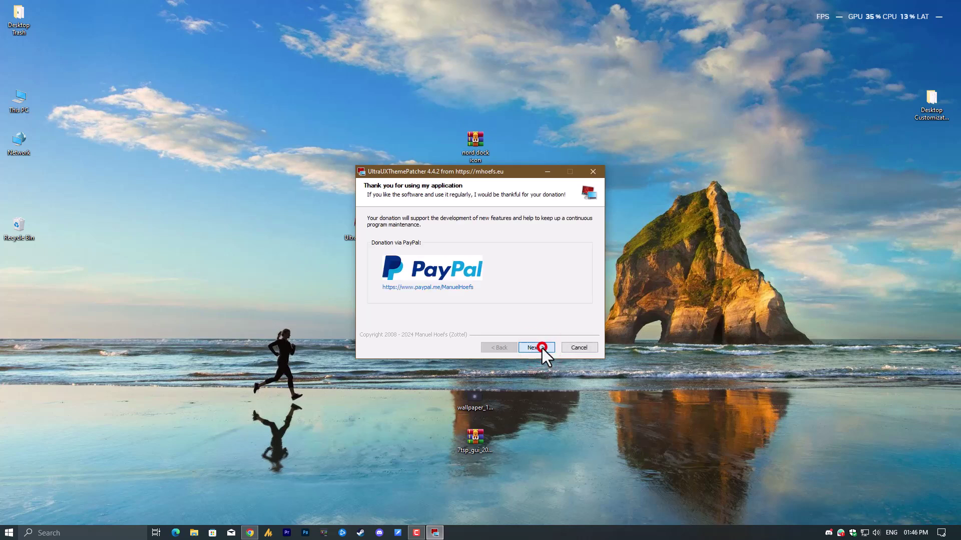
{"action": "left_click", "coordinate": [542, 347]}
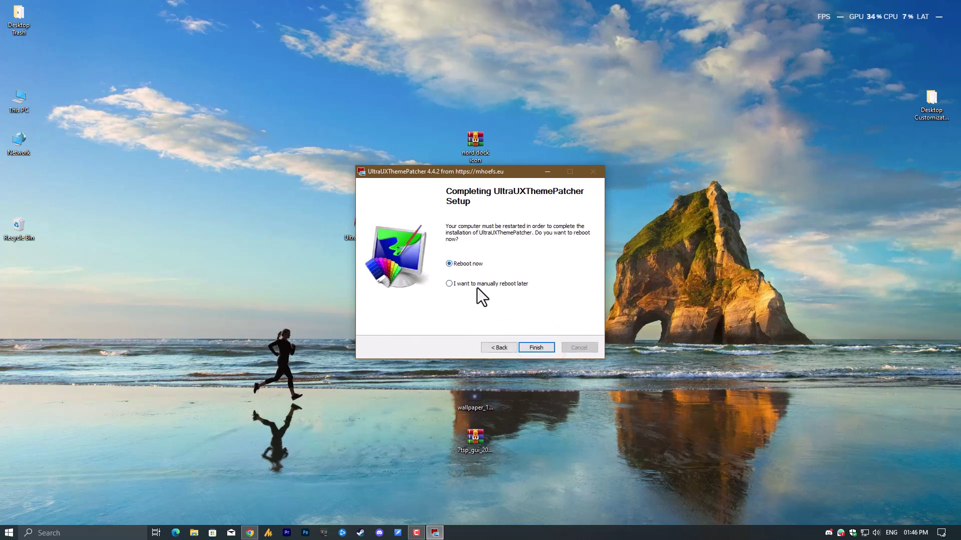
{"action": "left_click", "coordinate": [475, 285]}
{"action": "left_click", "coordinate": [536, 349]}
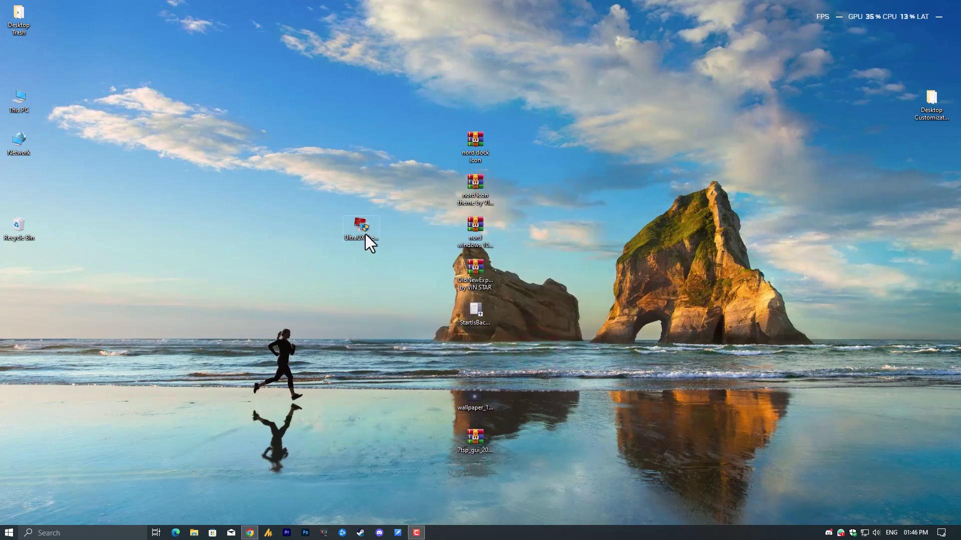
{"action": "left_click_drag", "start_coordinate": [80, 225], "coordinate": [19, 228]}
{"action": "left_click", "coordinate": [384, 303]}
Arrange the nord dock icon, nord windows 10 theme, OldNewExplorer and StartIsBack++ files in one row beside the nord icon theme.
{"action": "left_click_drag", "start_coordinate": [473, 157], "coordinate": [560, 212]}
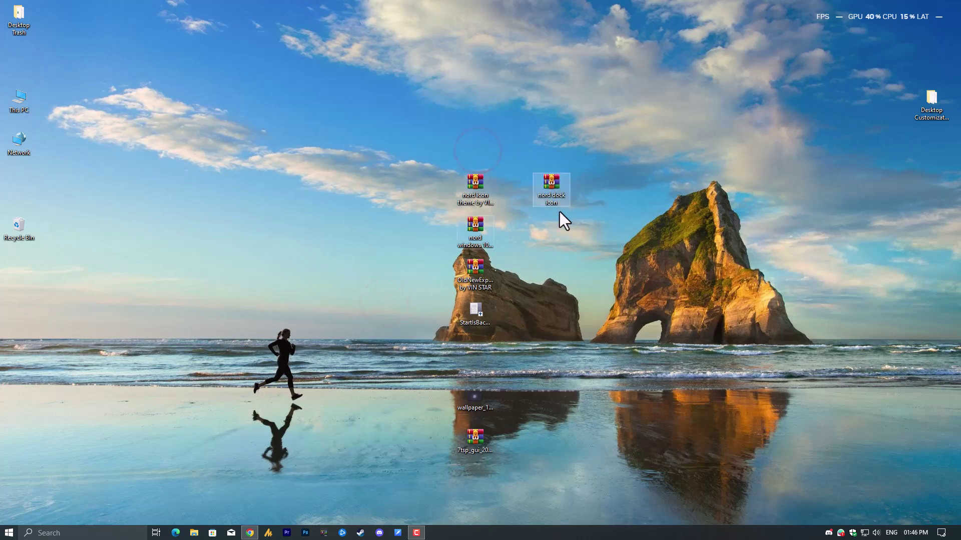
{"action": "left_click_drag", "start_coordinate": [482, 235], "coordinate": [437, 202]}
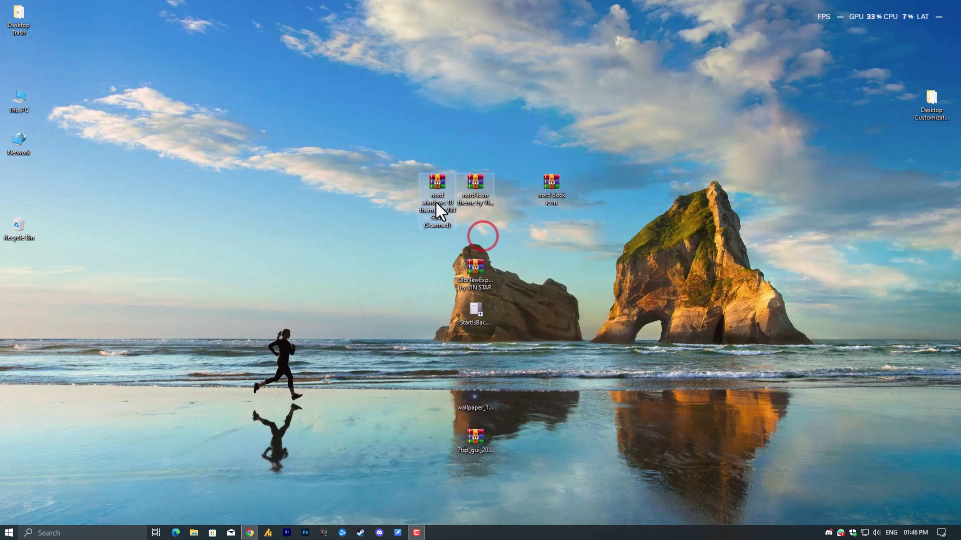
{"action": "left_click", "coordinate": [482, 272]}
{"action": "left_click_drag", "start_coordinate": [523, 189], "coordinate": [524, 190]}
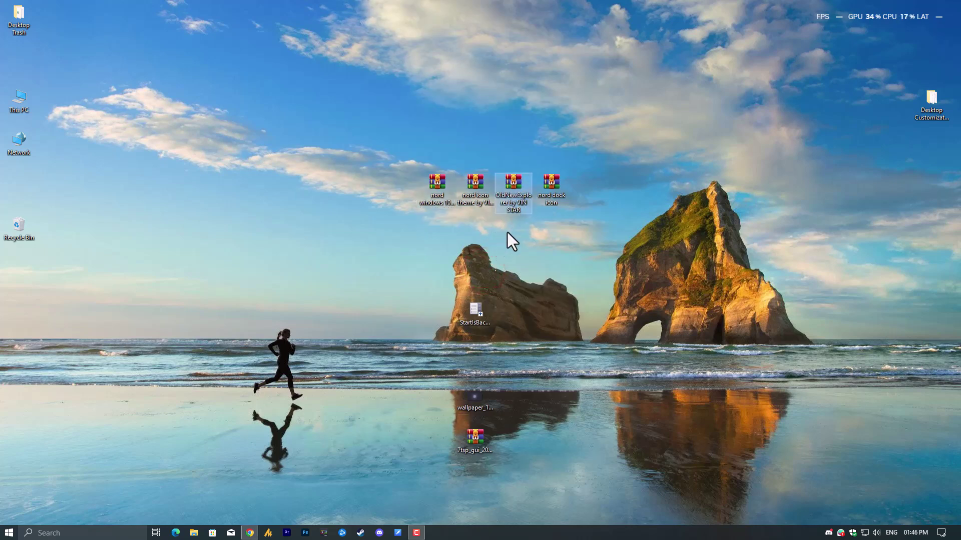
{"action": "left_click_drag", "start_coordinate": [477, 311], "coordinate": [580, 186]}
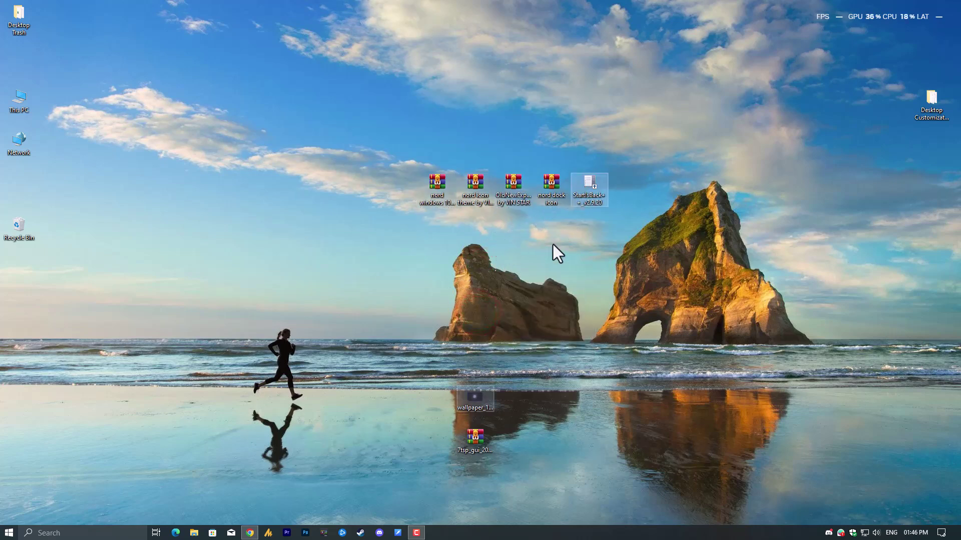
Place the wallpaper_1 image at the start of the file row and set it as the desktop background.
{"action": "left_click_drag", "start_coordinate": [479, 397], "coordinate": [402, 191]}
{"action": "right_click", "coordinate": [401, 191]}
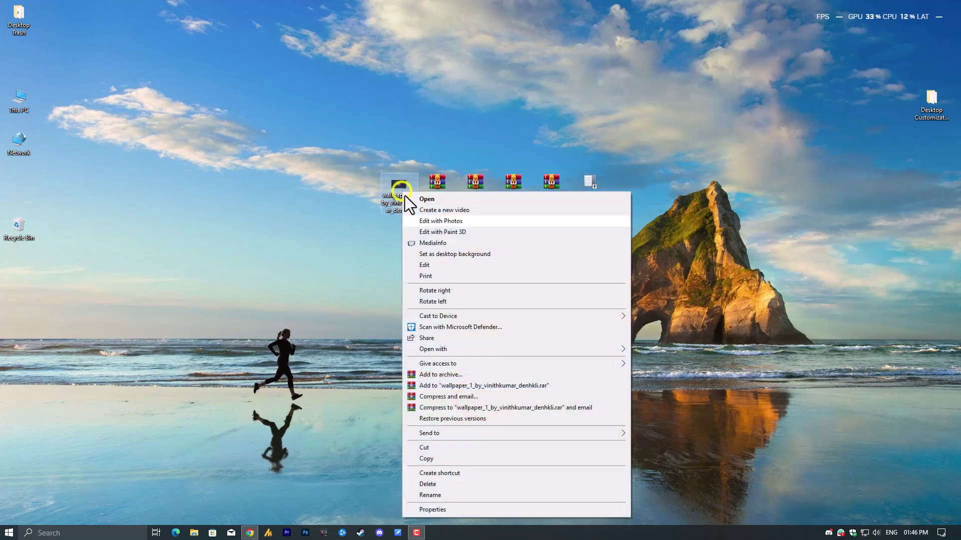
{"action": "left_click", "coordinate": [455, 257]}
Place the 7tsp_gui archive in the row between the nord dock icon archive and StartIsBack++.
{"action": "left_click_drag", "start_coordinate": [475, 436], "coordinate": [545, 229]}
{"action": "left_click_drag", "start_coordinate": [587, 191], "coordinate": [631, 189]}
{"action": "left_click_drag", "start_coordinate": [550, 239], "coordinate": [589, 193]}
{"action": "left_click", "coordinate": [604, 257]}
Extract the nord windows 10 theme archive onto the desktop and open the extracted folder.
{"action": "left_click", "coordinate": [439, 195]}
{"action": "right_click", "coordinate": [439, 195]}
{"action": "left_click", "coordinate": [479, 237]}
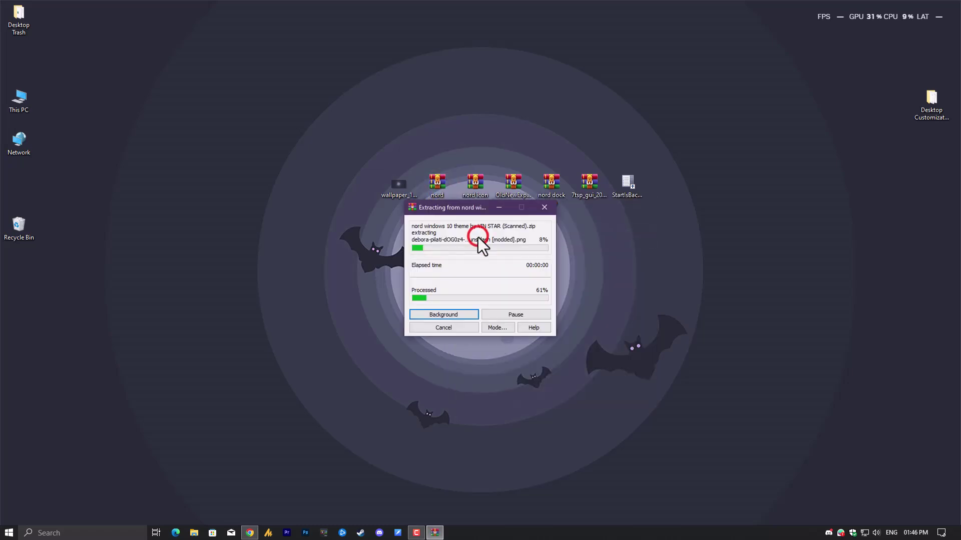
{"action": "left_click_drag", "start_coordinate": [22, 69], "coordinate": [250, 283]}
{"action": "double_click", "coordinate": [241, 280]}
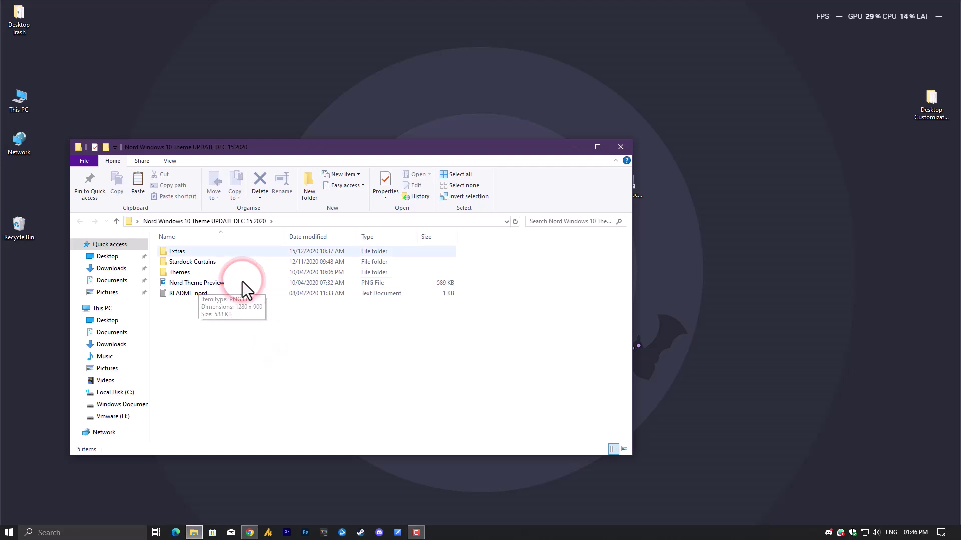
Open the Themes folder and cut the Nord folder together with all six Nord theme files.
{"action": "double_click", "coordinate": [198, 272]}
{"action": "left_click_drag", "start_coordinate": [201, 364], "coordinate": [197, 249]}
{"action": "right_click", "coordinate": [181, 270]}
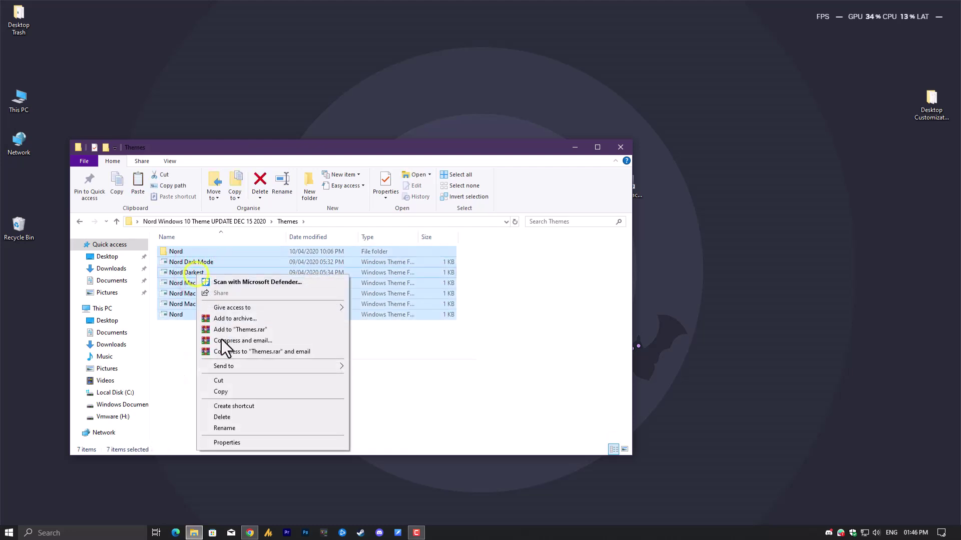
{"action": "left_click", "coordinate": [237, 379]}
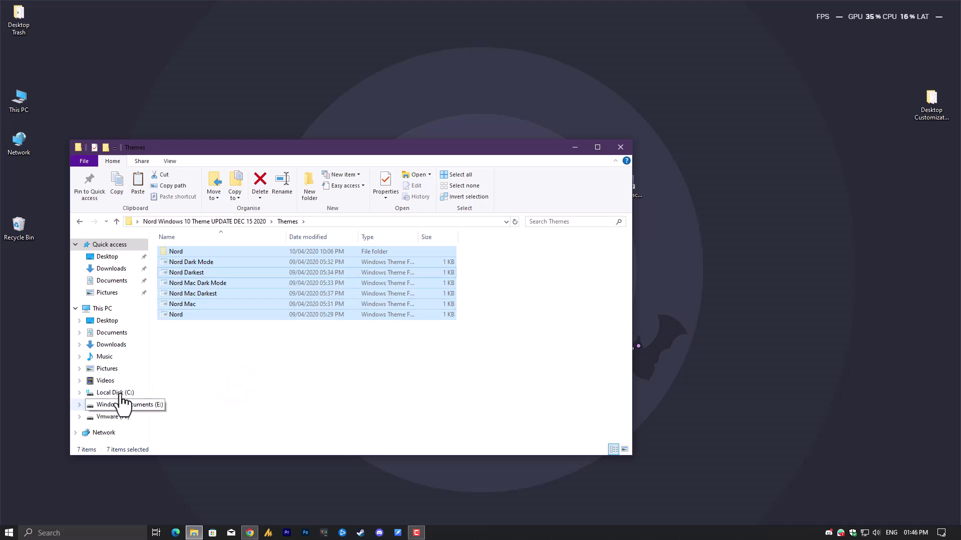
Paste the Nord theme files into C:\Windows\Resources\Themes with administrator permission and close the folder window.
{"action": "left_click", "coordinate": [121, 394]}
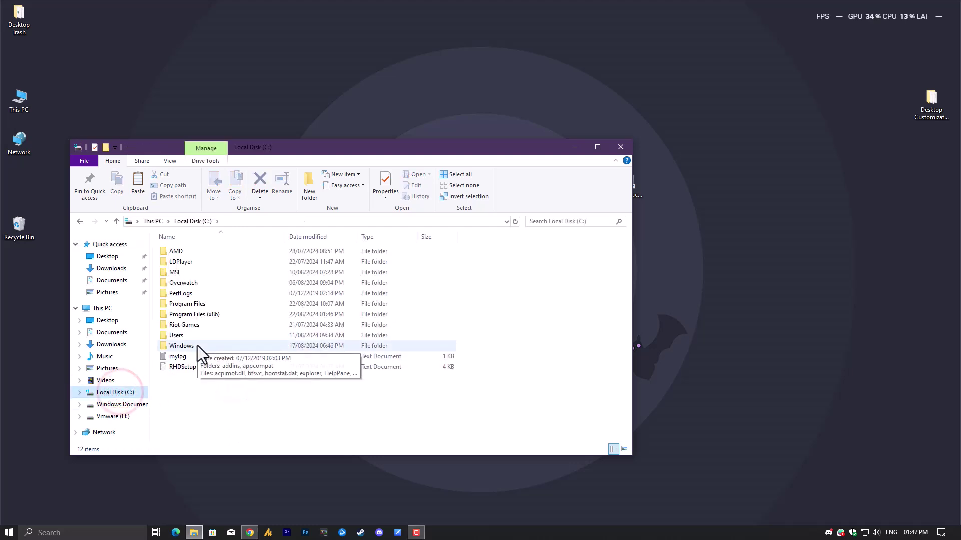
{"action": "double_click", "coordinate": [198, 346]}
{"action": "left_click", "coordinate": [194, 368]}
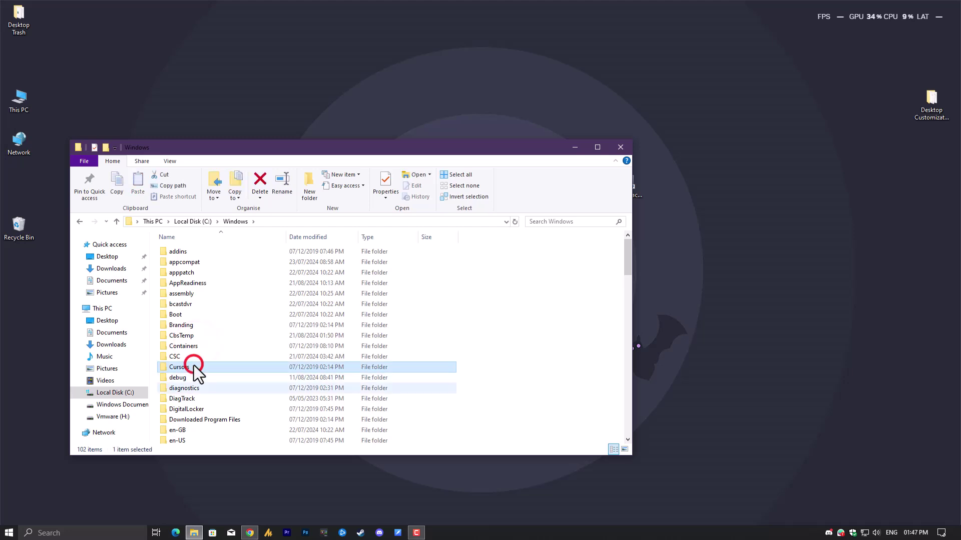
{"action": "key", "text": "r"}
{"action": "double_click", "coordinate": [199, 279]}
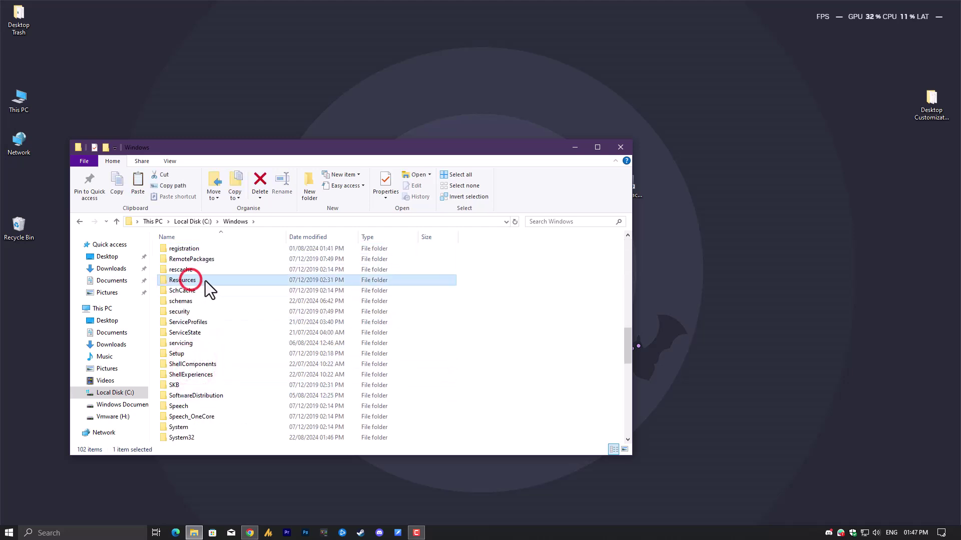
{"action": "double_click", "coordinate": [194, 263]}
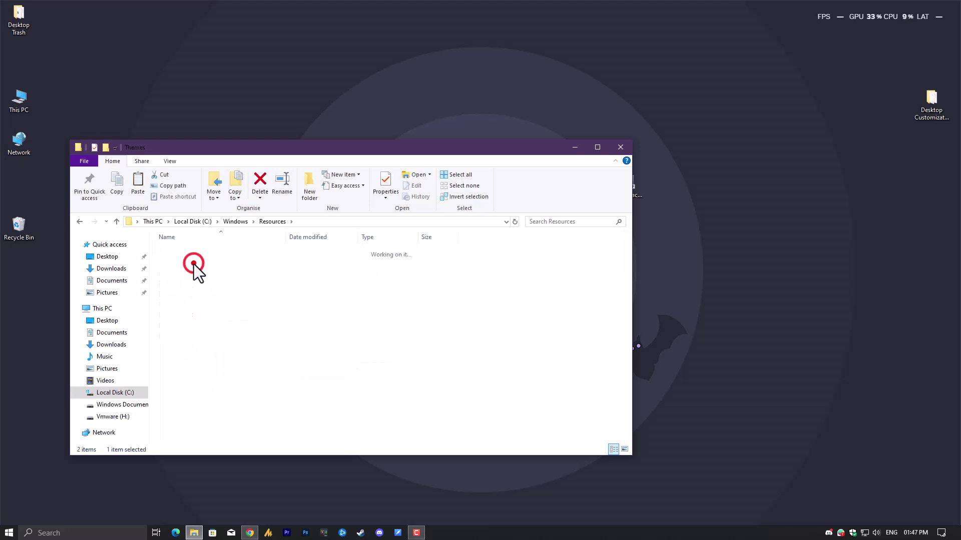
{"action": "right_click", "coordinate": [243, 368]}
{"action": "left_click", "coordinate": [279, 438]}
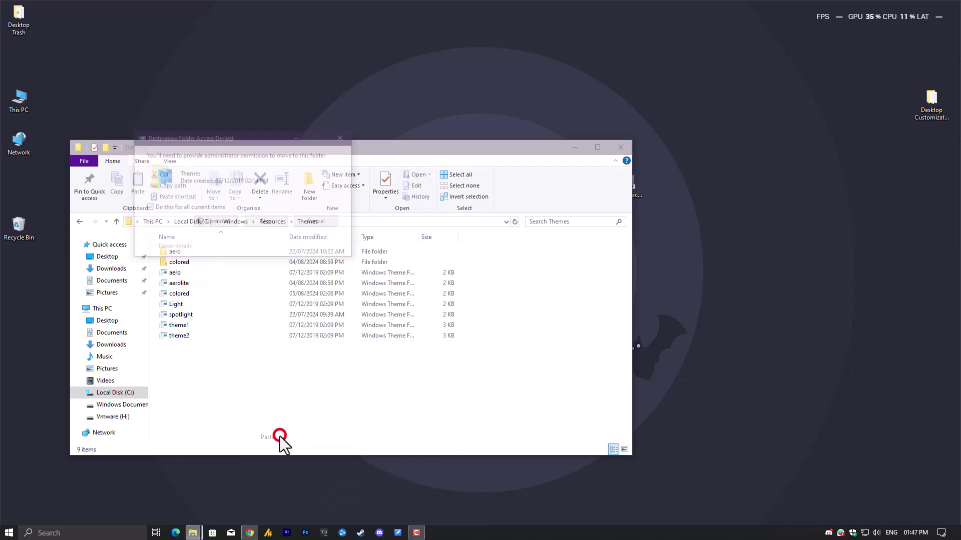
{"action": "left_click", "coordinate": [214, 218]}
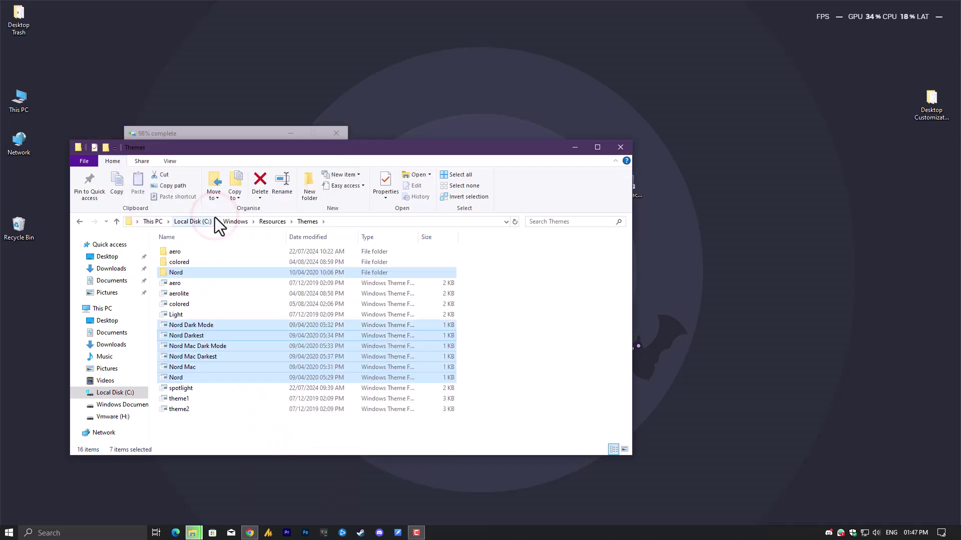
{"action": "left_click", "coordinate": [620, 147]}
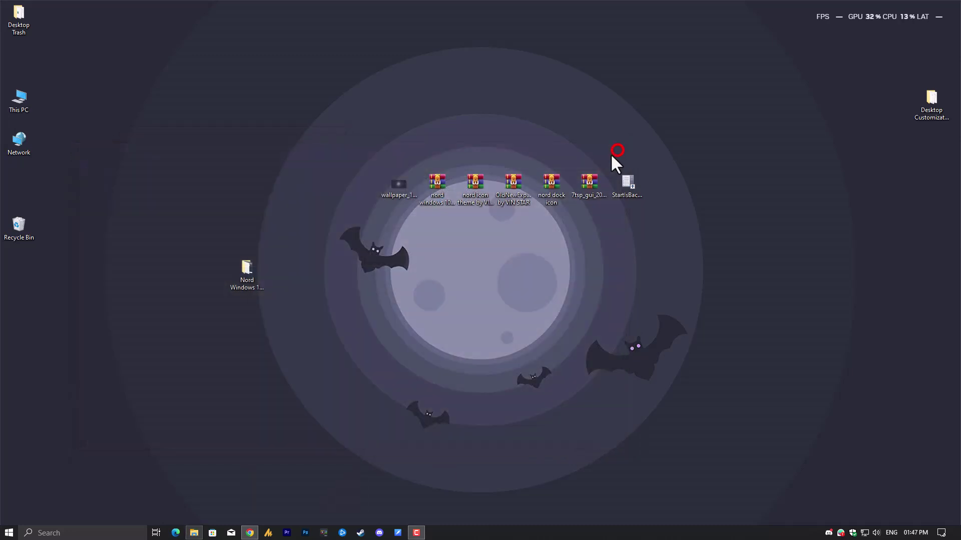
Apply the Nord Darkest theme in the personalisation settings and close Settings.
{"action": "right_click", "coordinate": [409, 293]}
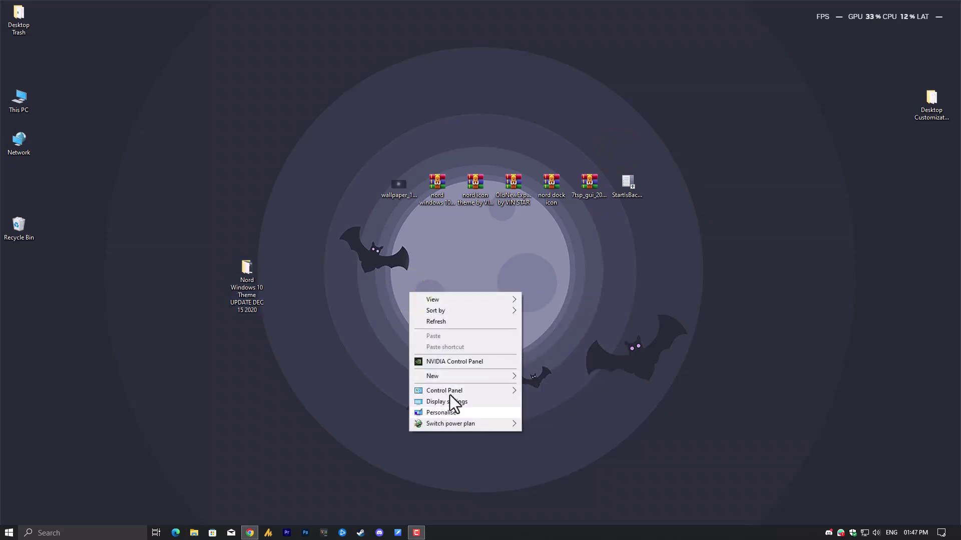
{"action": "left_click", "coordinate": [453, 413]}
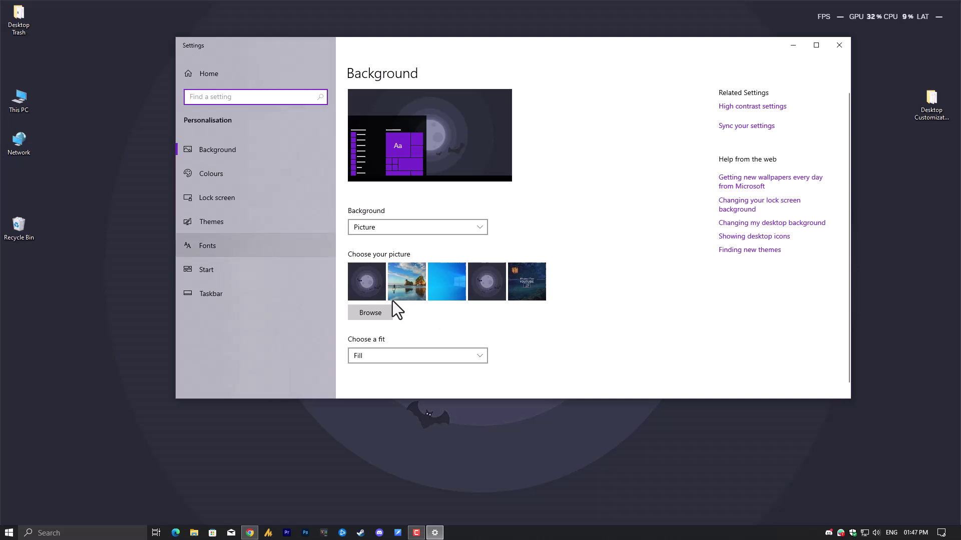
{"action": "scroll", "coordinate": [408, 288], "scroll_direction": "down", "scroll_amount": 1}
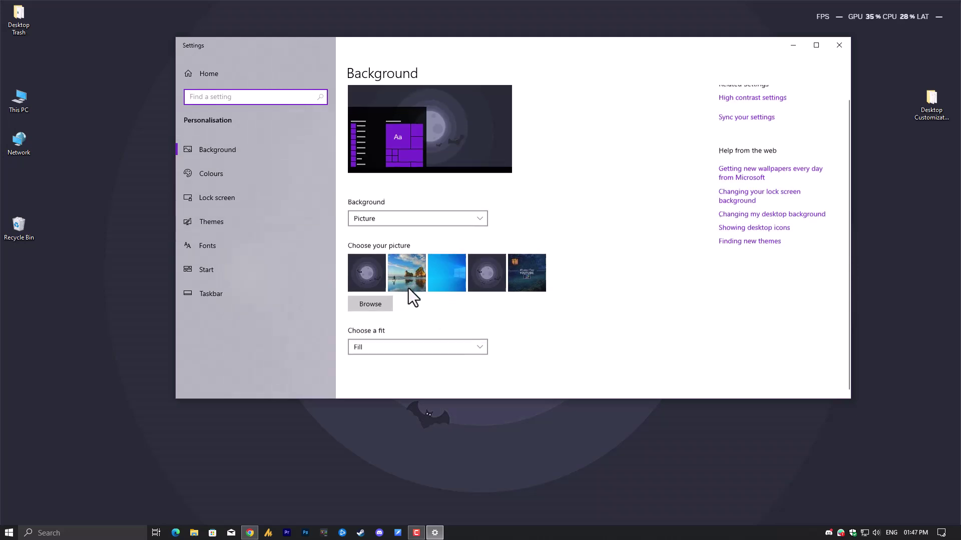
{"action": "left_click", "coordinate": [251, 221]}
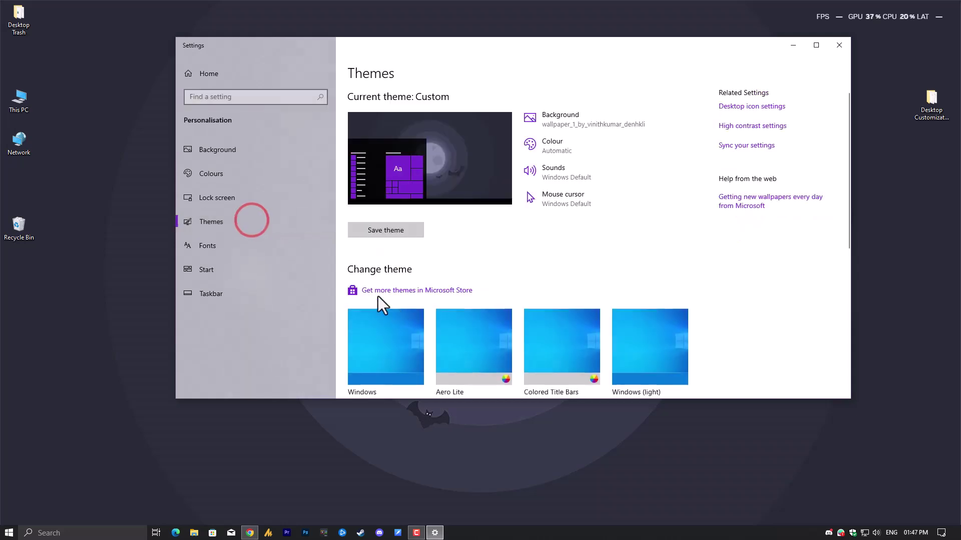
{"action": "scroll", "coordinate": [420, 320], "scroll_direction": "down", "scroll_amount": 3}
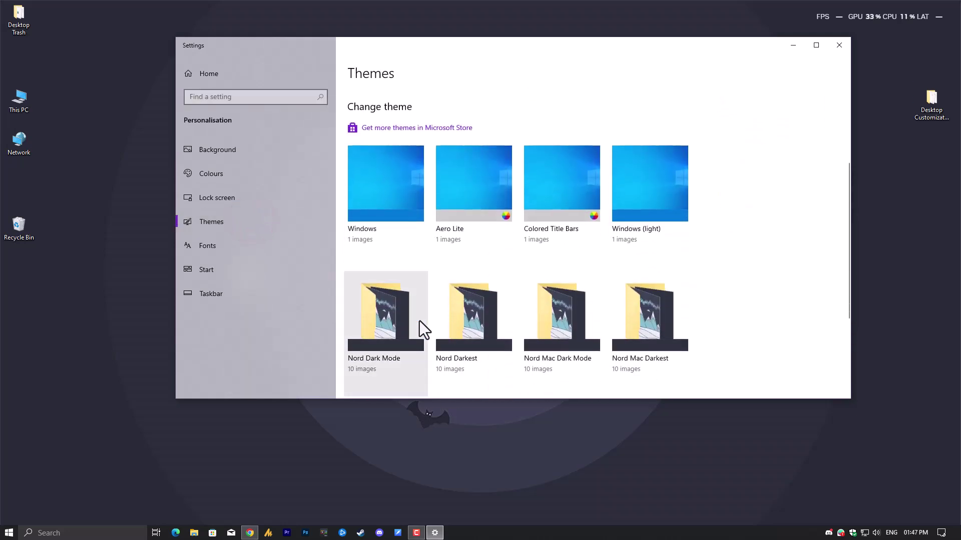
{"action": "scroll", "coordinate": [419, 320], "scroll_direction": "down", "scroll_amount": 3}
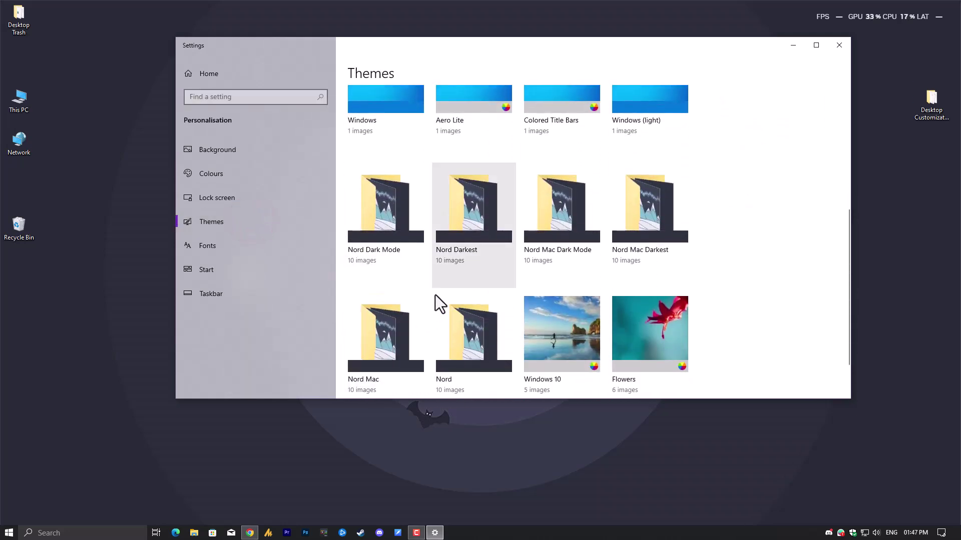
{"action": "left_click", "coordinate": [479, 220]}
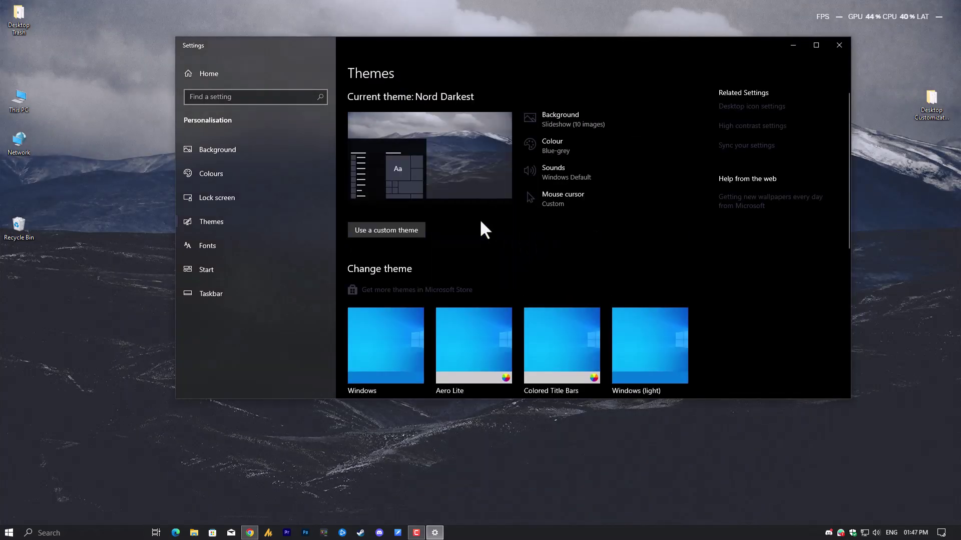
{"action": "left_click", "coordinate": [836, 46]}
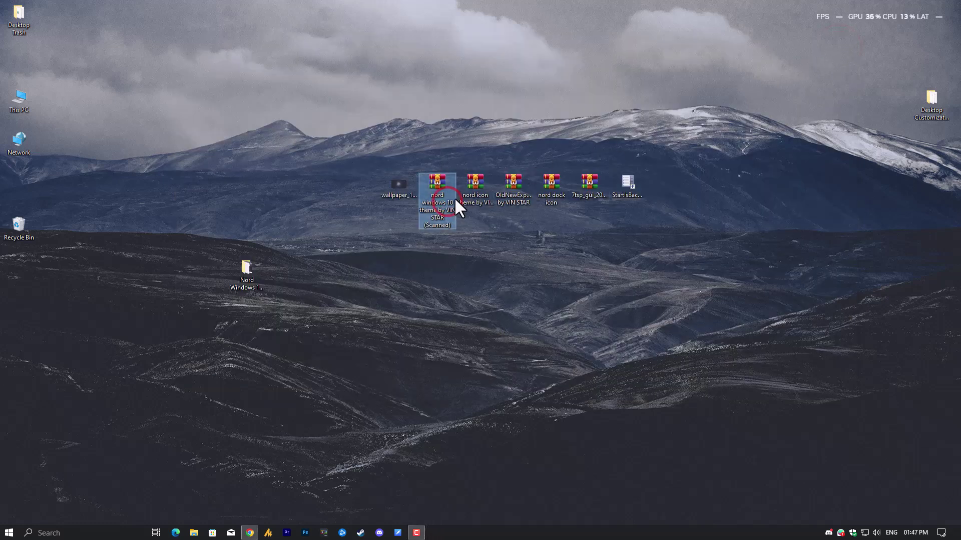
Extract the nord icon theme archive onto the desktop, place the Nord Icon folder beside the Nord Windows 10 folder and open it.
{"action": "left_click", "coordinate": [475, 189]}
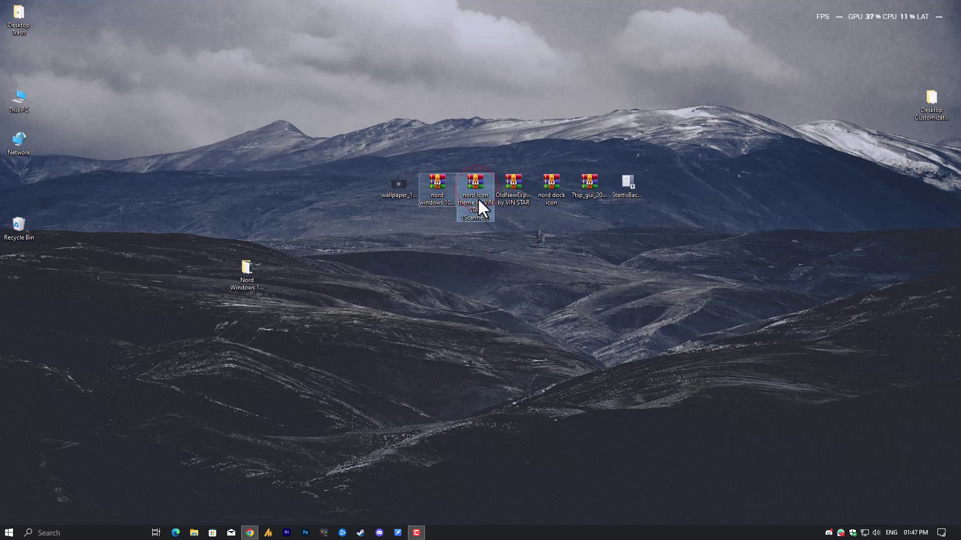
{"action": "left_click", "coordinate": [443, 187]}
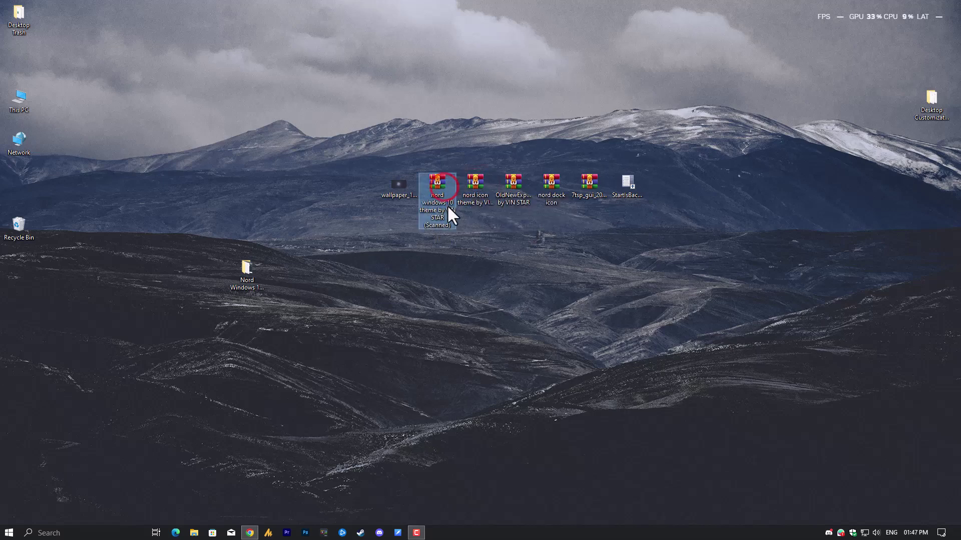
{"action": "left_click", "coordinate": [476, 192]}
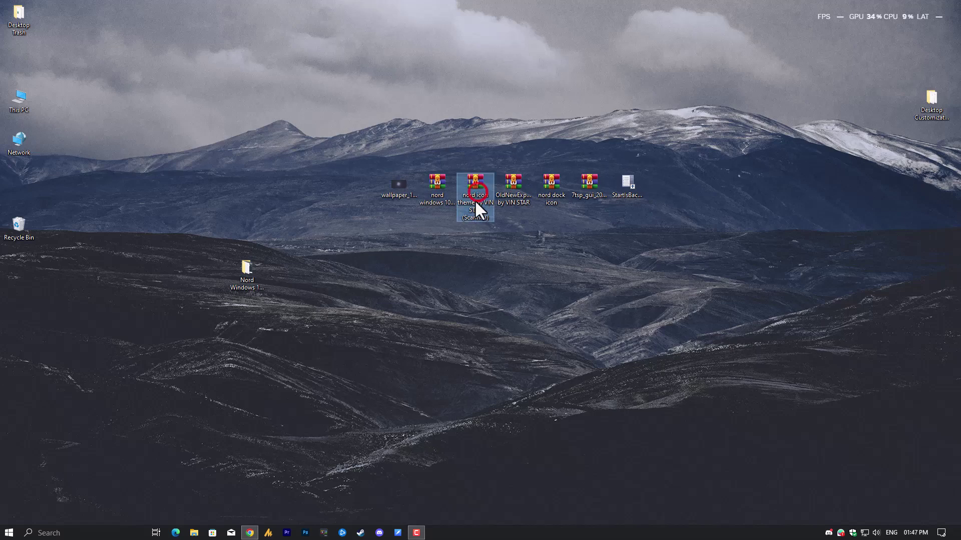
{"action": "right_click", "coordinate": [476, 200]}
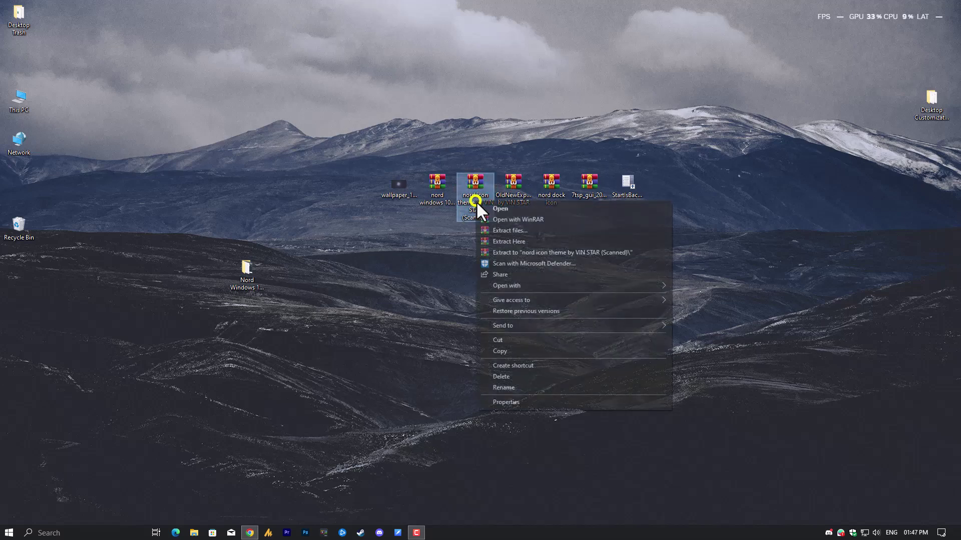
{"action": "left_click", "coordinate": [521, 242]}
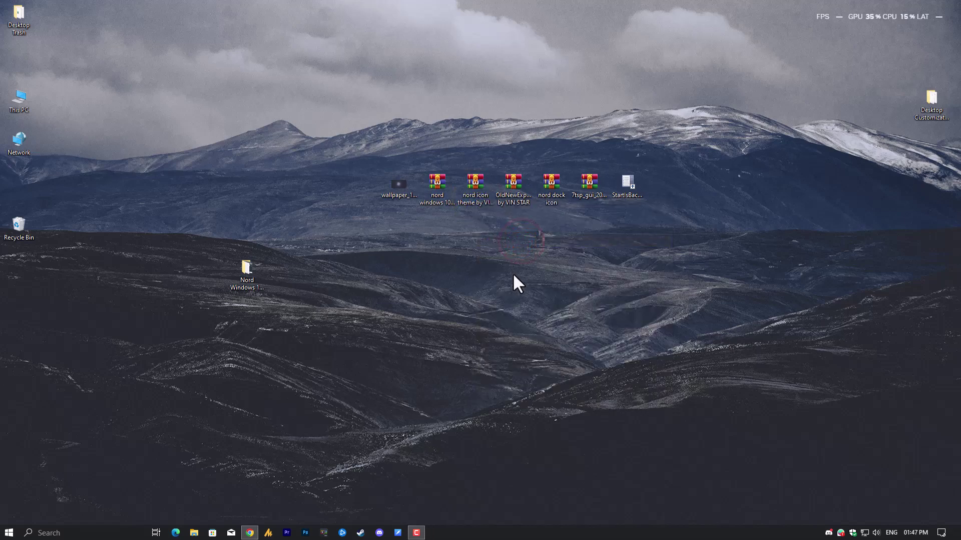
{"action": "left_click_drag", "start_coordinate": [25, 64], "coordinate": [291, 278]}
{"action": "double_click", "coordinate": [292, 272]}
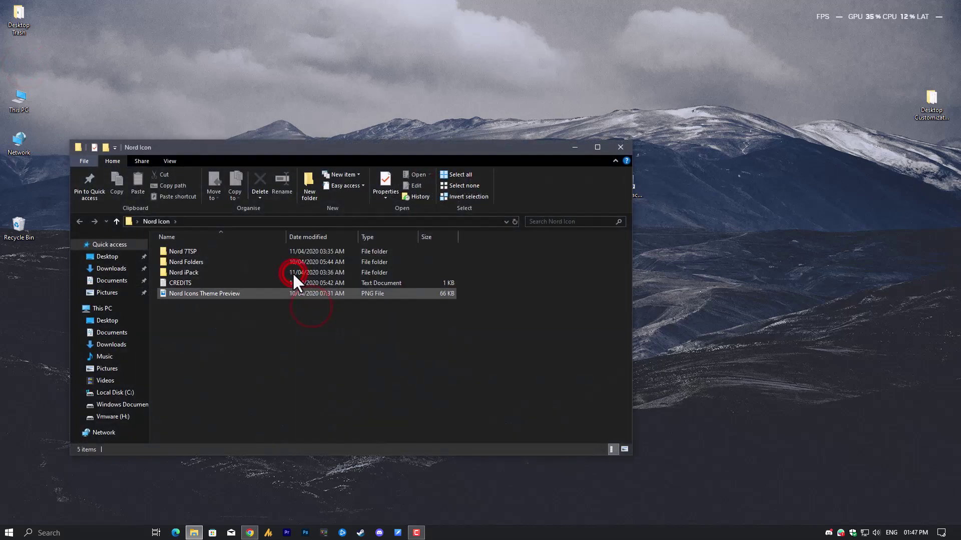
In the Nord 7TSP folder, rename the icon pack file as 7tsp Nord Papirus.7z and close the folder window.
{"action": "double_click", "coordinate": [203, 252]}
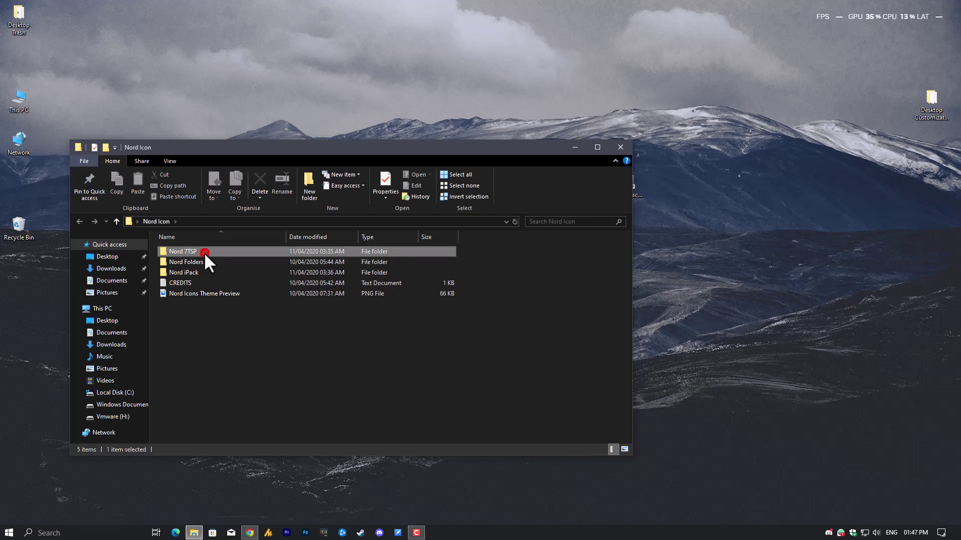
{"action": "right_click", "coordinate": [218, 250]}
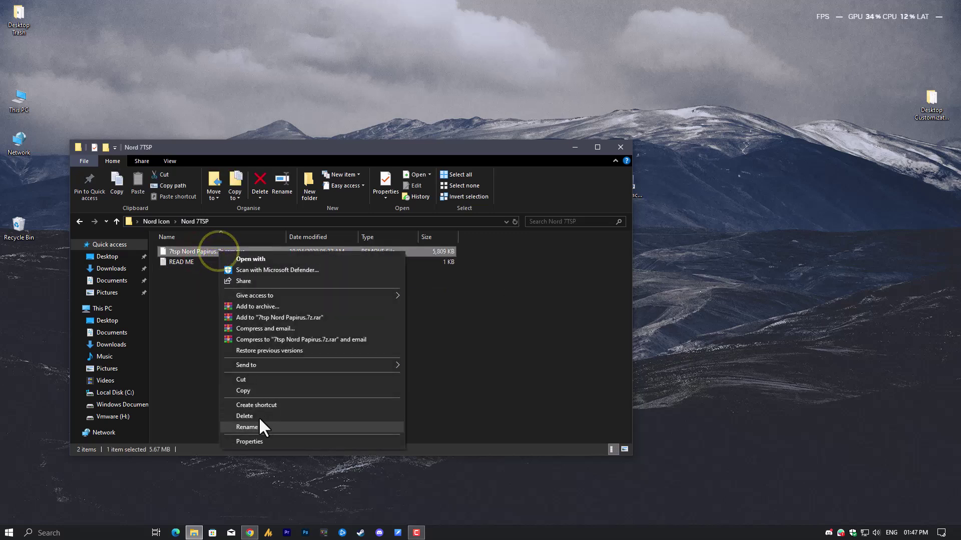
{"action": "left_click", "coordinate": [261, 427]}
{"action": "double_click", "coordinate": [234, 251]}
{"action": "key", "text": "BackSpace"}
{"action": "key", "text": "BackSpace"}
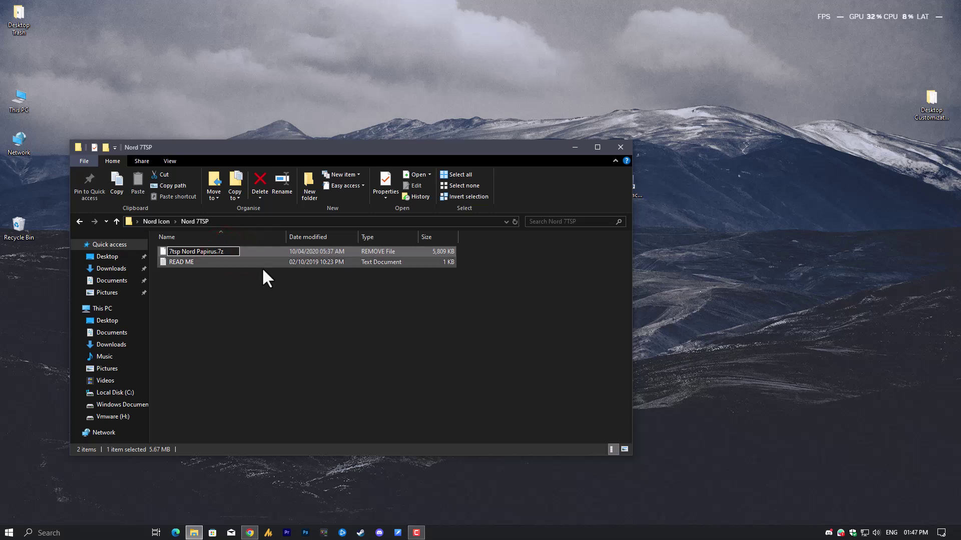
{"action": "key", "text": "Return"}
{"action": "left_click", "coordinate": [525, 271]}
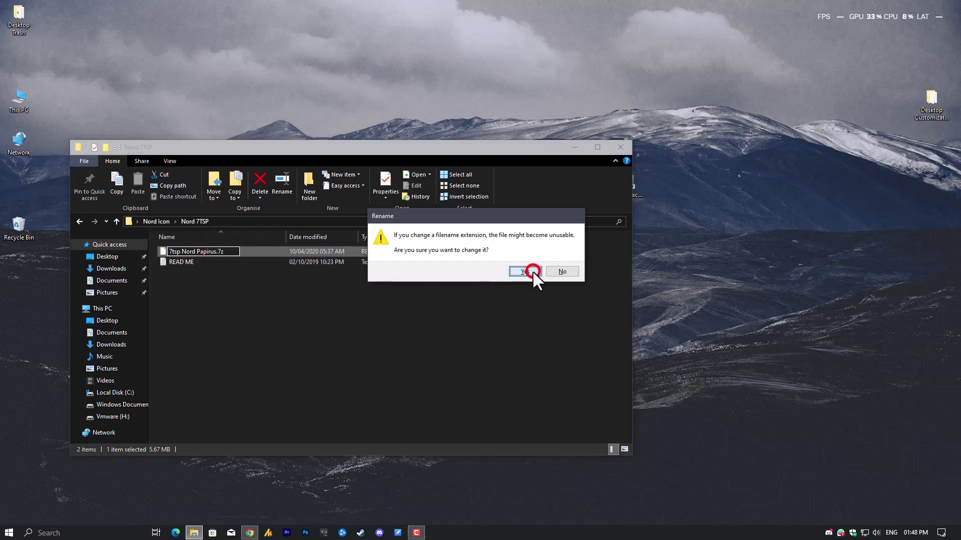
{"action": "left_click", "coordinate": [619, 147]}
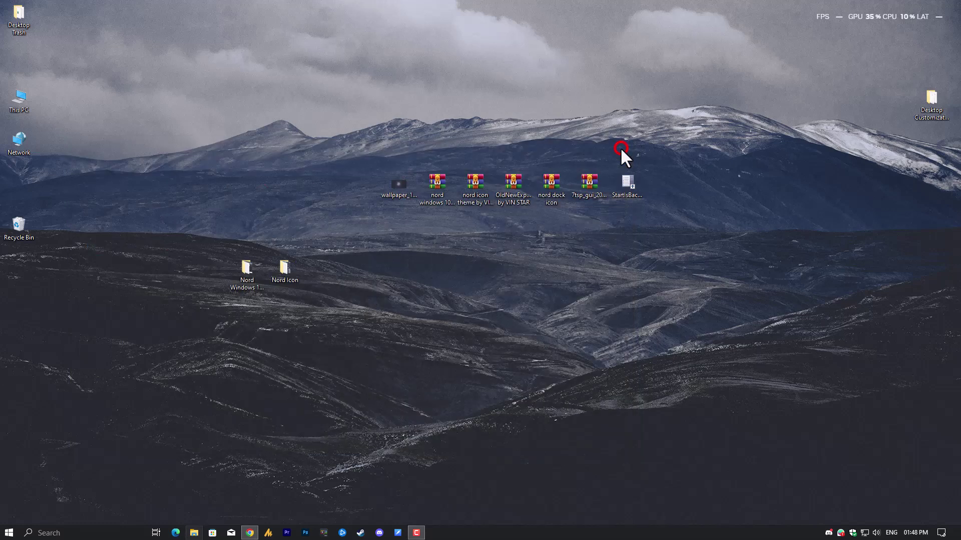
Open the OldNewExplorer archive in WinRAR to view its contents, and close it.
{"action": "double_click", "coordinate": [520, 200]}
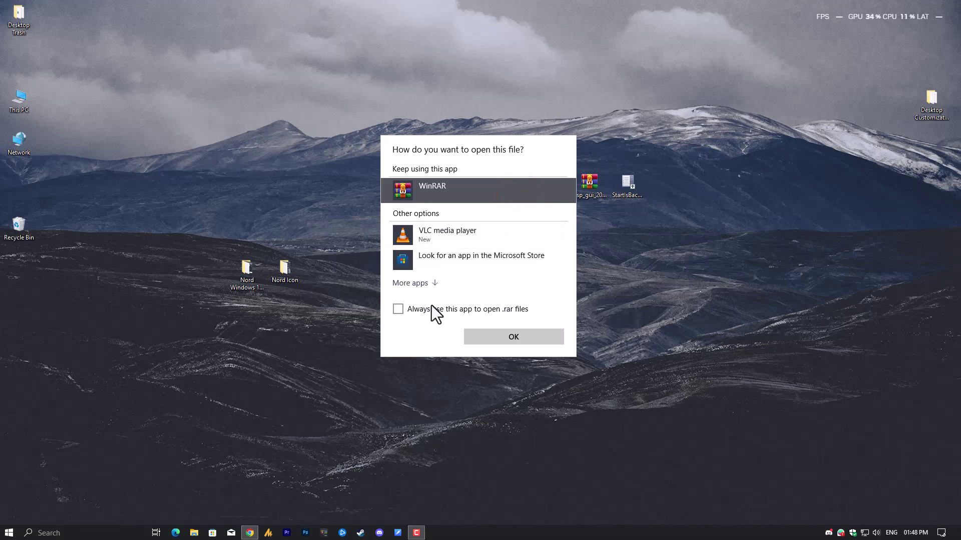
{"action": "left_click", "coordinate": [476, 338]}
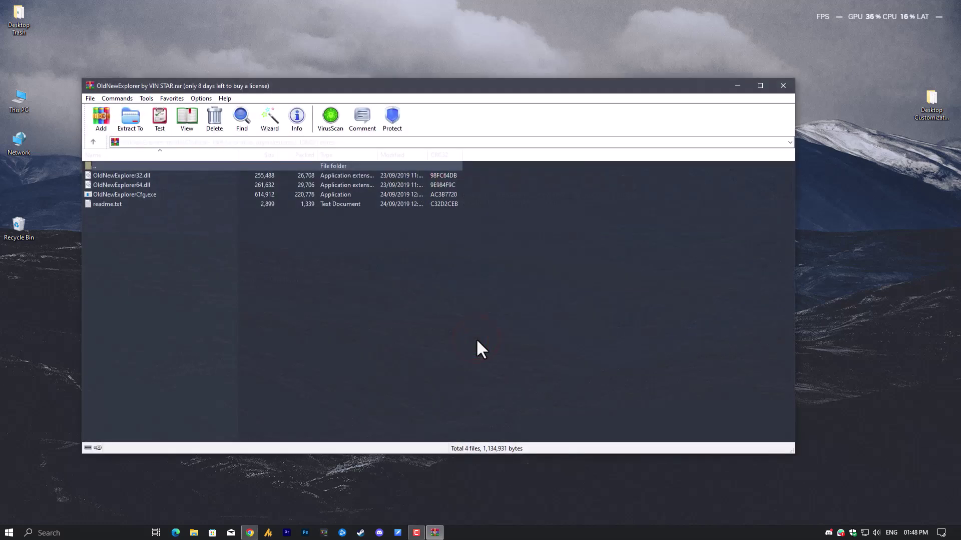
{"action": "left_click", "coordinate": [783, 86]}
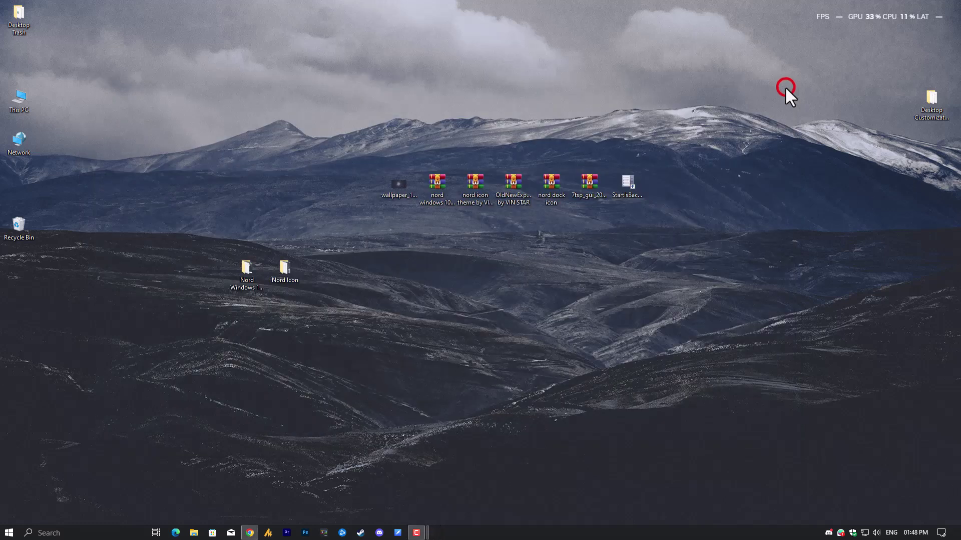
Reorder the file row so the 7tsp_gui archive follows the nord icon theme, with OldNewExplorer and nord dock icon after it.
{"action": "left_click", "coordinate": [283, 278]}
{"action": "left_click", "coordinate": [515, 274]}
{"action": "left_click_drag", "start_coordinate": [588, 231], "coordinate": [587, 226]}
{"action": "left_click_drag", "start_coordinate": [551, 186], "coordinate": [614, 215]}
{"action": "left_click_drag", "start_coordinate": [527, 190], "coordinate": [524, 192]}
{"action": "left_click_drag", "start_coordinate": [576, 236], "coordinate": [548, 196]}
{"action": "left_click_drag", "start_coordinate": [632, 231], "coordinate": [591, 198]}
Extract the 7tsp_gui archive into its own folder, place that folder beside Nord Icon and open it.
{"action": "right_click", "coordinate": [515, 190]}
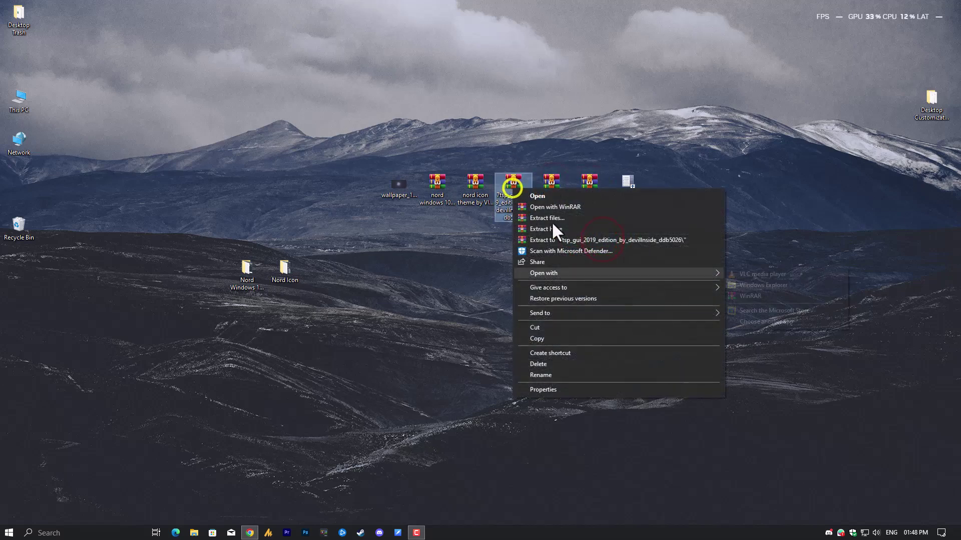
{"action": "left_click", "coordinate": [578, 242]}
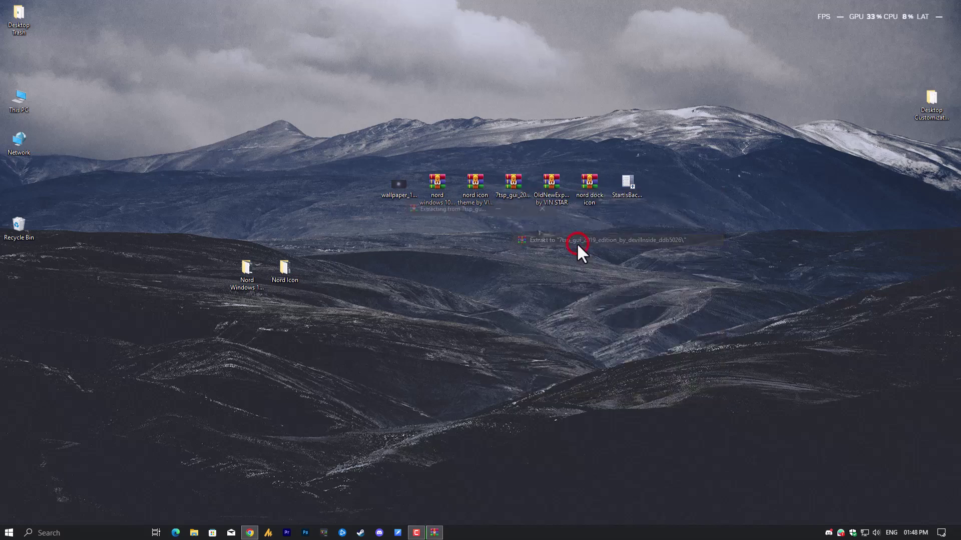
{"action": "left_click_drag", "start_coordinate": [19, 57], "coordinate": [326, 272]}
{"action": "left_click", "coordinate": [352, 310]}
{"action": "double_click", "coordinate": [335, 284]}
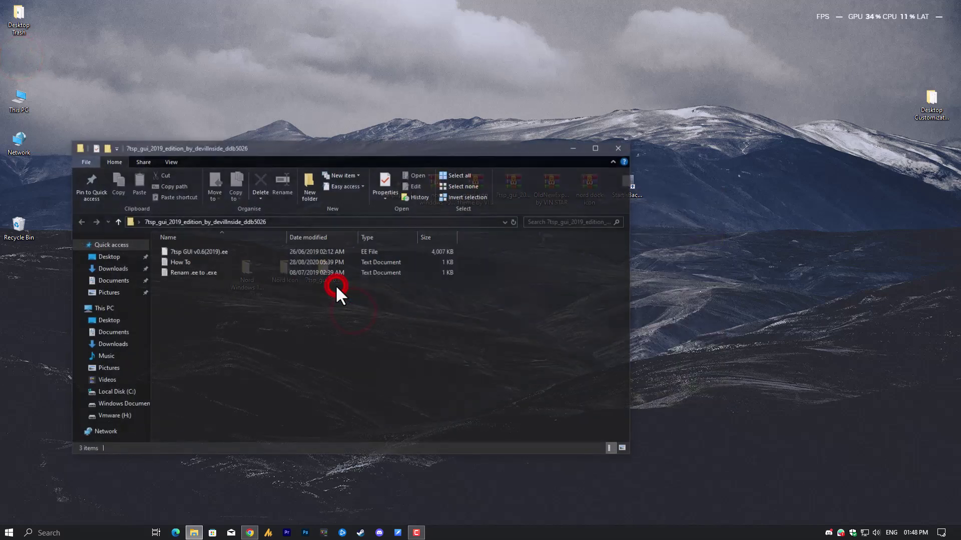
Rename the 7tsp GUI v0.6(2019).ee file to use the .exe extension and confirm the extension change.
{"action": "right_click", "coordinate": [231, 250]}
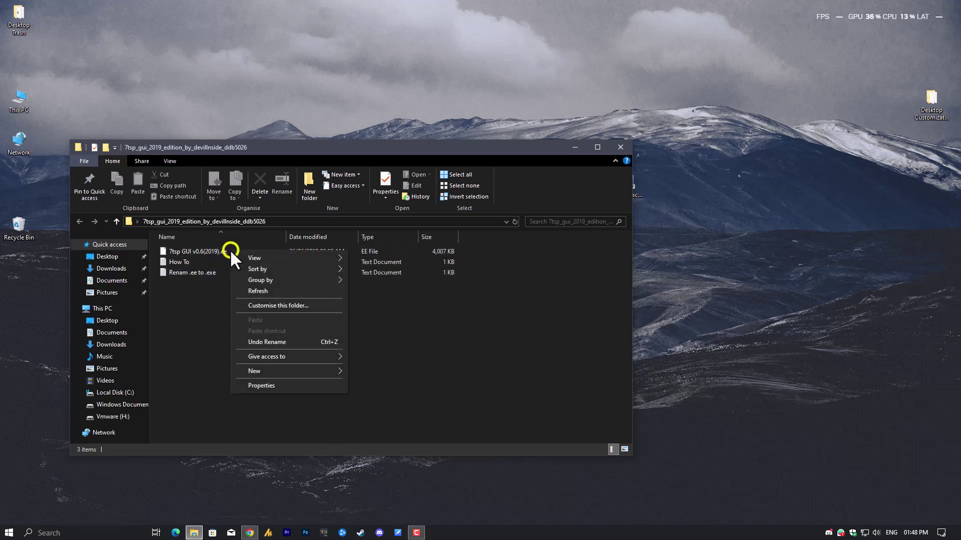
{"action": "right_click", "coordinate": [188, 252]}
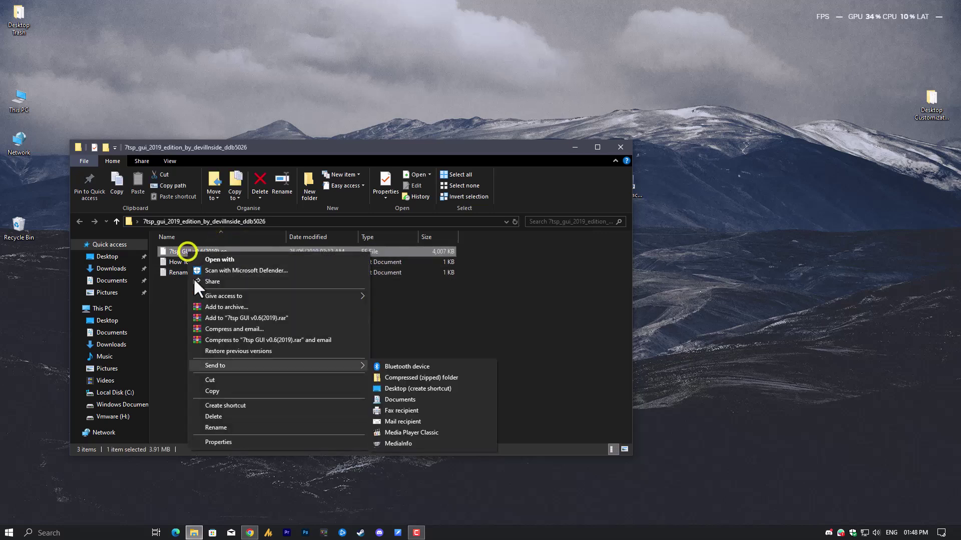
{"action": "left_click", "coordinate": [229, 427]}
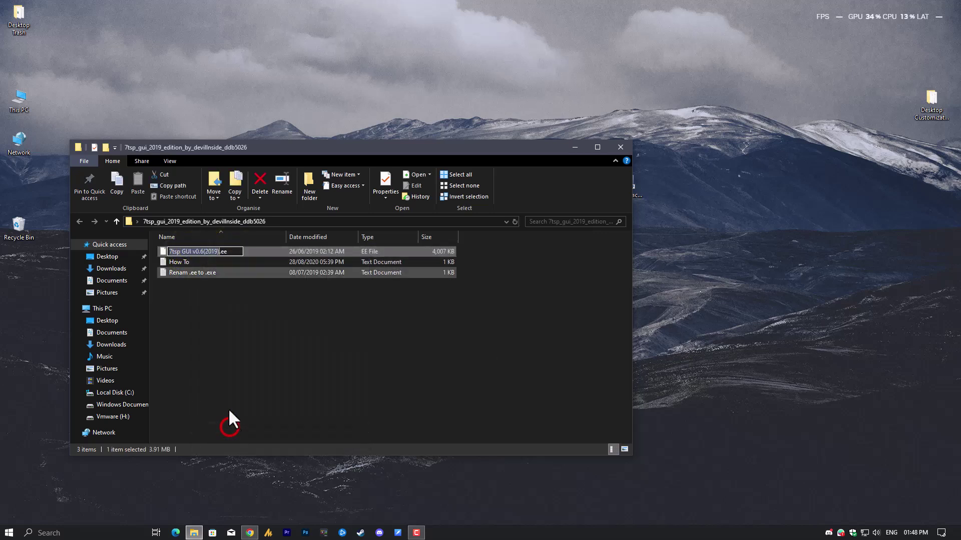
{"action": "left_click", "coordinate": [253, 250]}
{"action": "left_click", "coordinate": [525, 271]}
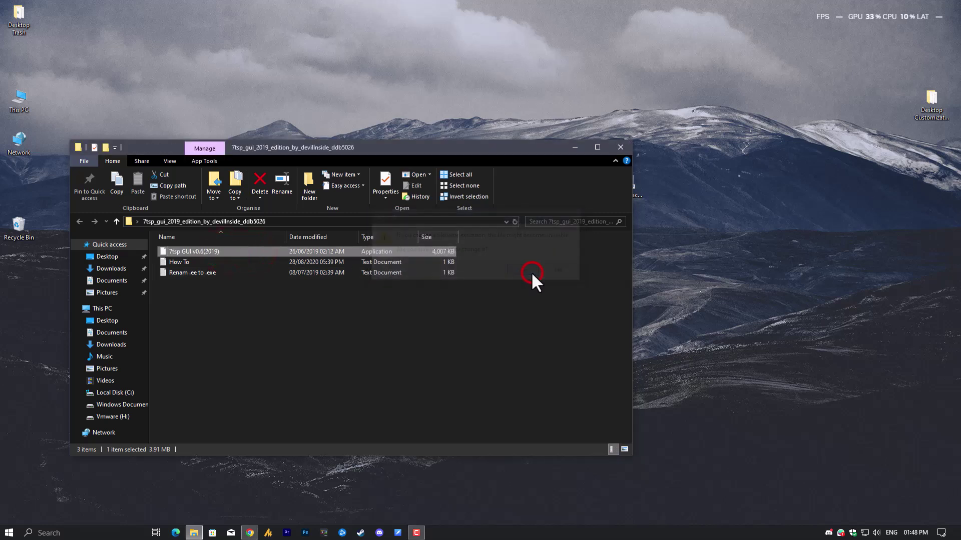
Launch 7tsp GUI v0.6(2019), accept its agreement and close the ReadMe file.
{"action": "double_click", "coordinate": [215, 251]}
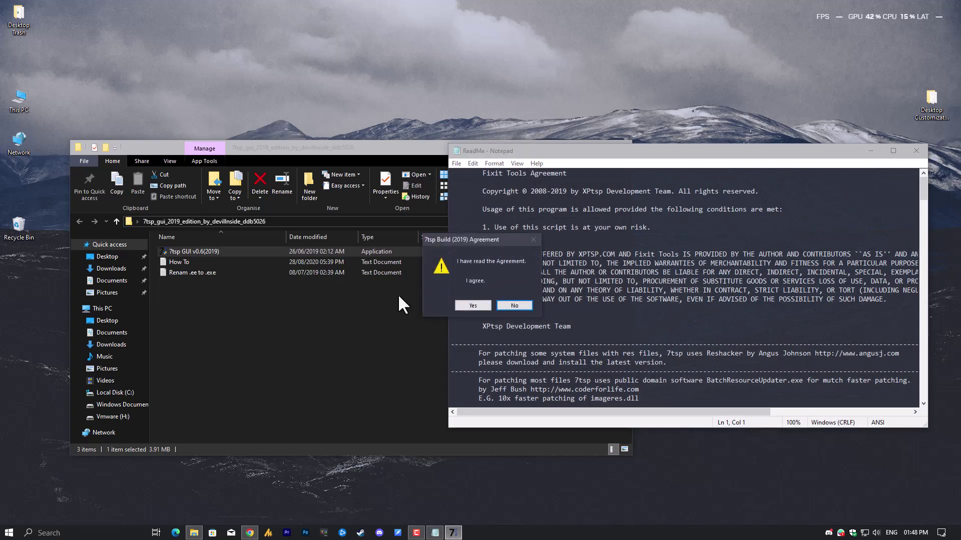
{"action": "left_click", "coordinate": [480, 307]}
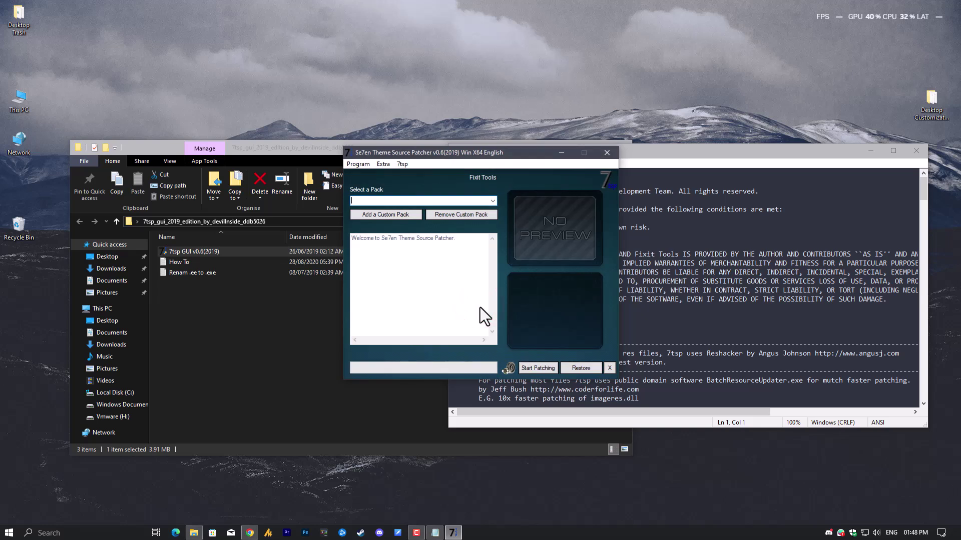
{"action": "left_click", "coordinate": [919, 153]}
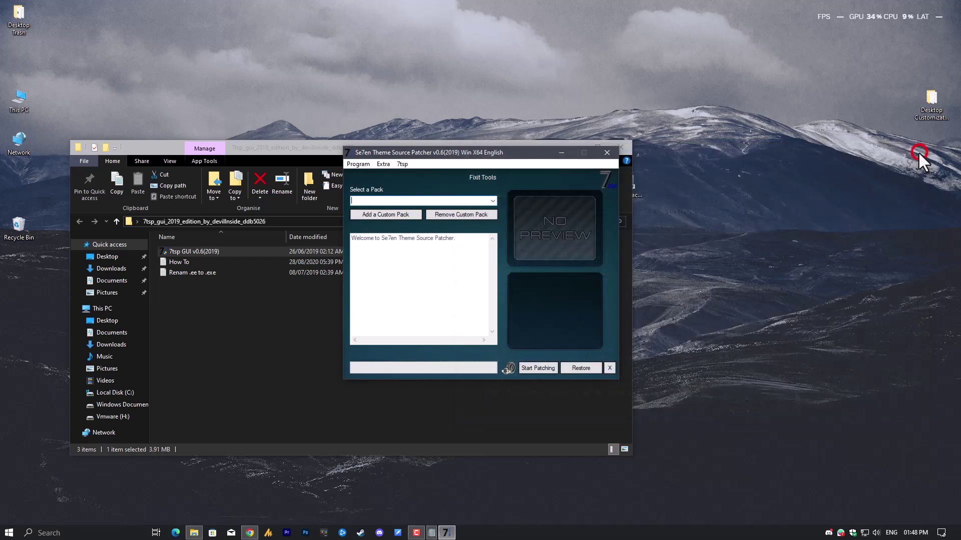
Add 7tsp Nord Papirus from Nord Icon's Nord 7TSP folder as a custom pack and start patching the system with it.
{"action": "left_click", "coordinate": [402, 219]}
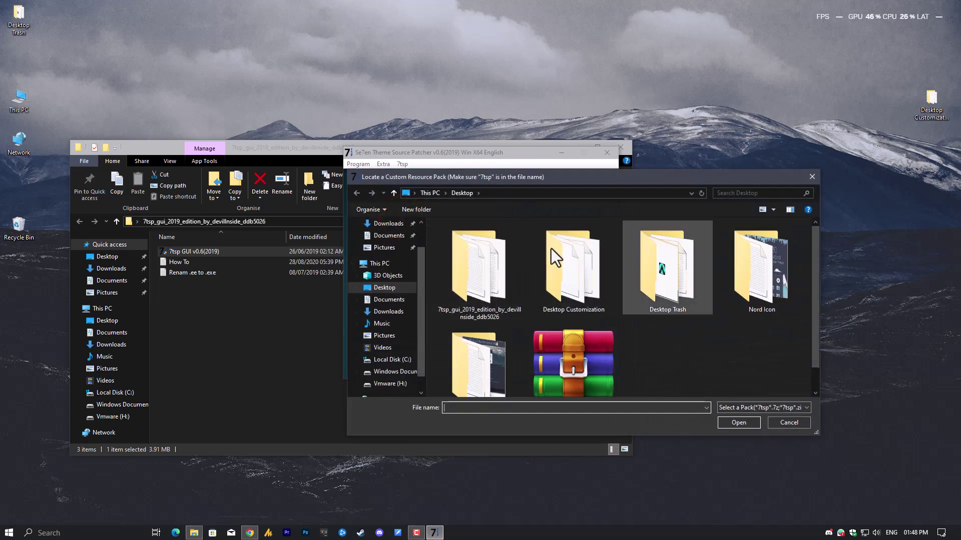
{"action": "double_click", "coordinate": [755, 290]}
{"action": "double_click", "coordinate": [466, 239]}
{"action": "left_click", "coordinate": [466, 239]}
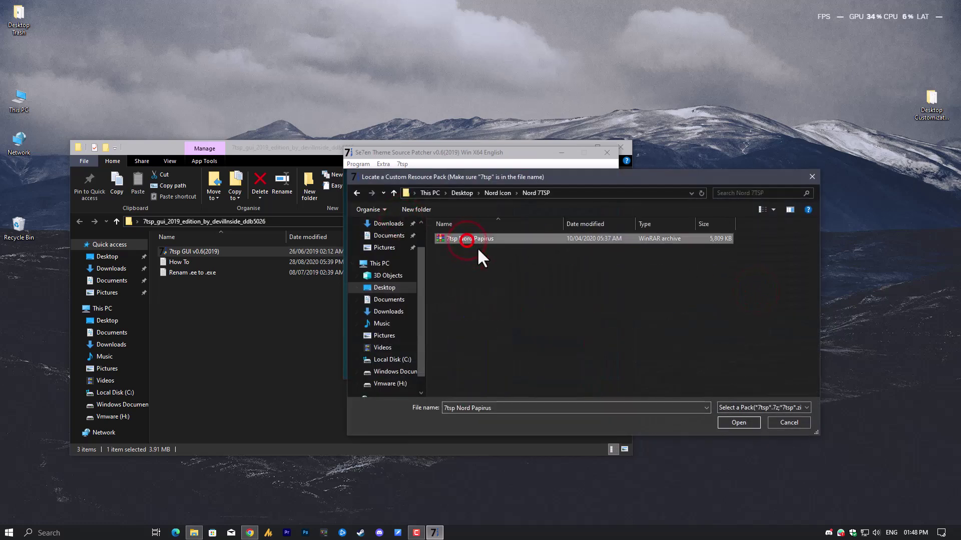
{"action": "left_click", "coordinate": [738, 422]}
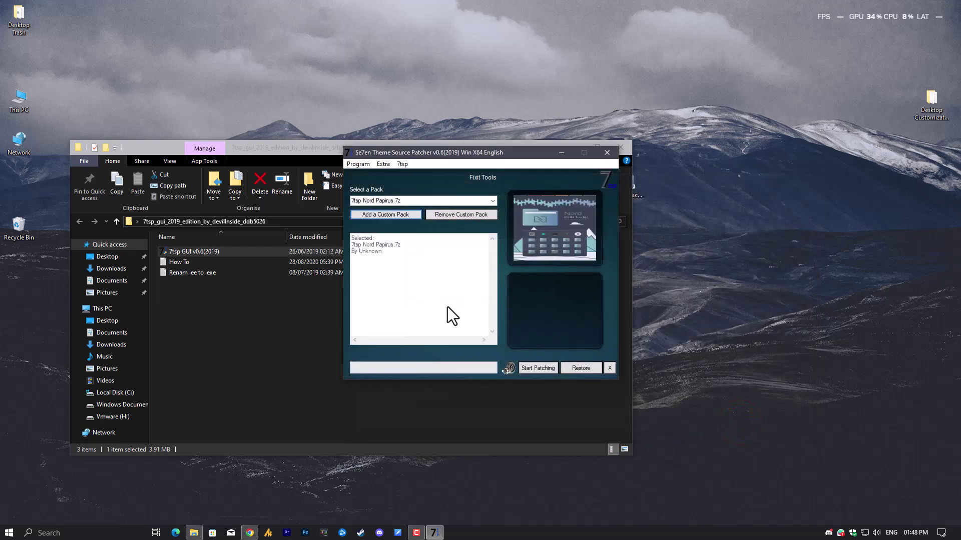
{"action": "left_click", "coordinate": [540, 367]}
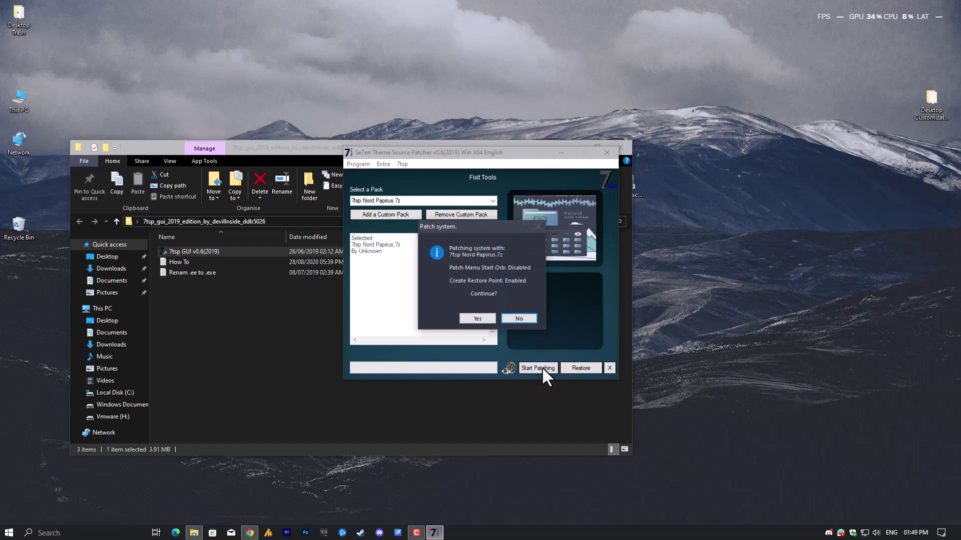
{"action": "left_click", "coordinate": [475, 320]}
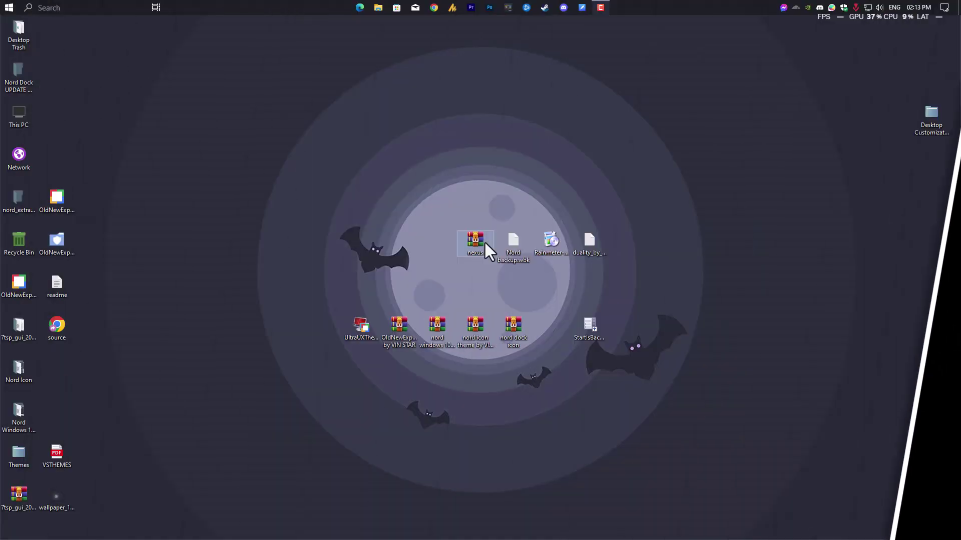
Place the Themes folder near the desktop's center and move the UltraUXThemePatcher, OldNewExplorer, nord archives and StartIsBack files into it.
{"action": "left_click_drag", "start_coordinate": [370, 312], "coordinate": [628, 350]}
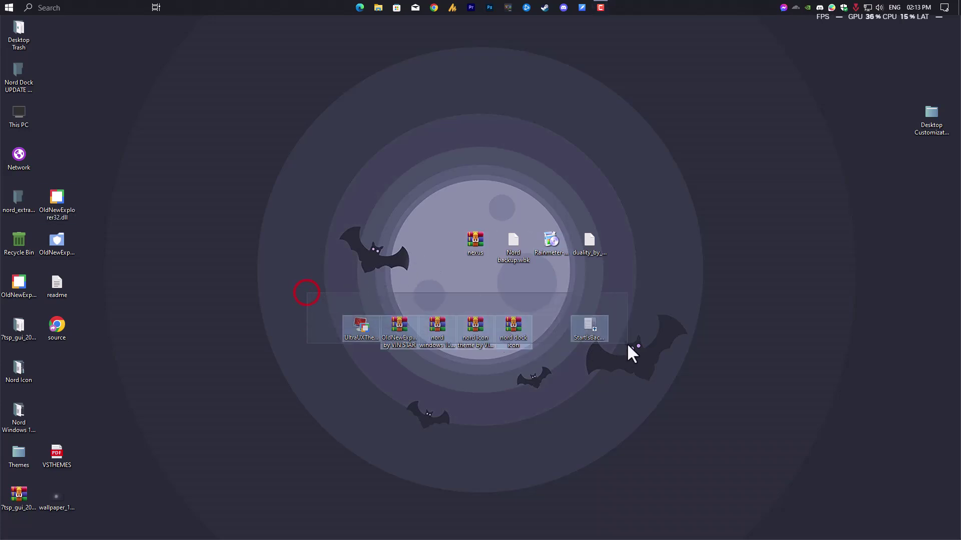
{"action": "left_click_drag", "start_coordinate": [438, 336], "coordinate": [453, 380]}
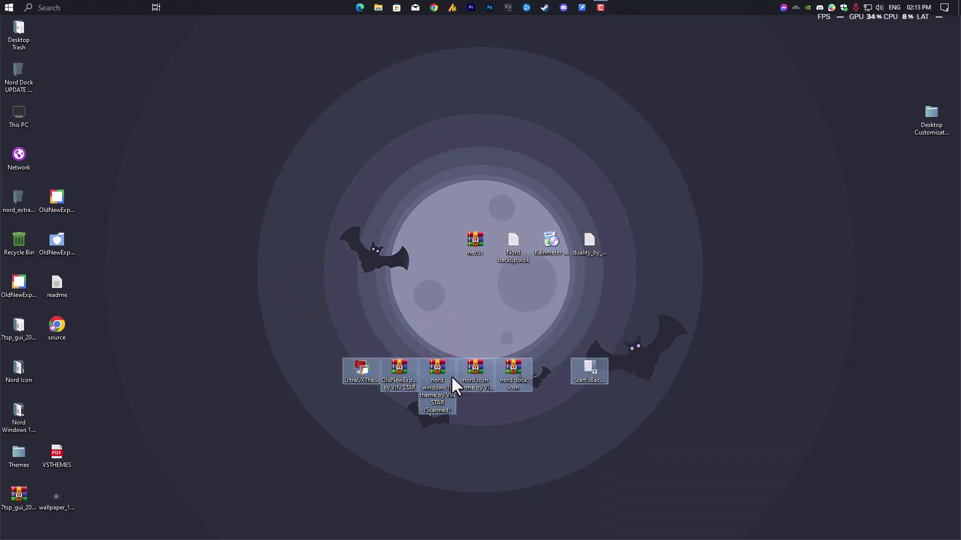
{"action": "double_click", "coordinate": [35, 456]}
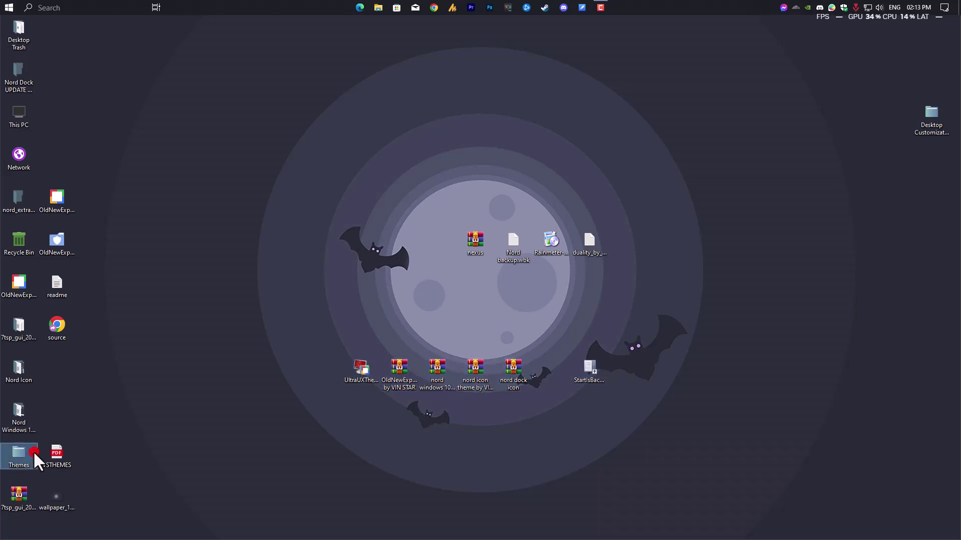
{"action": "left_click", "coordinate": [621, 162]}
{"action": "left_click_drag", "start_coordinate": [17, 456], "coordinate": [301, 457]}
{"action": "left_click_drag", "start_coordinate": [344, 366], "coordinate": [600, 385]}
{"action": "left_click_drag", "start_coordinate": [401, 371], "coordinate": [431, 382]}
Extract the nexus archive to the Desktop.
{"action": "left_click", "coordinate": [476, 240]}
{"action": "right_click", "coordinate": [474, 235]}
{"action": "left_click", "coordinate": [534, 265]}
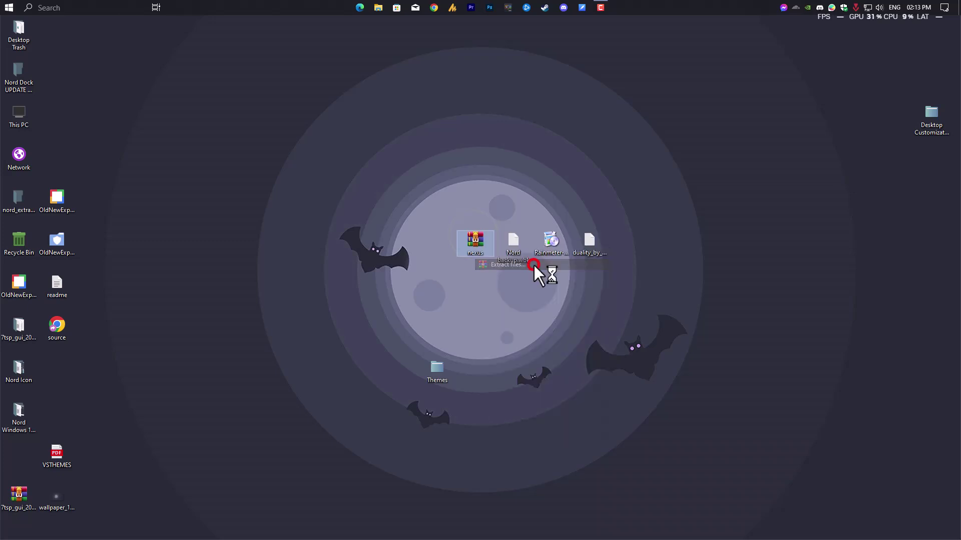
{"action": "left_click", "coordinate": [496, 216]}
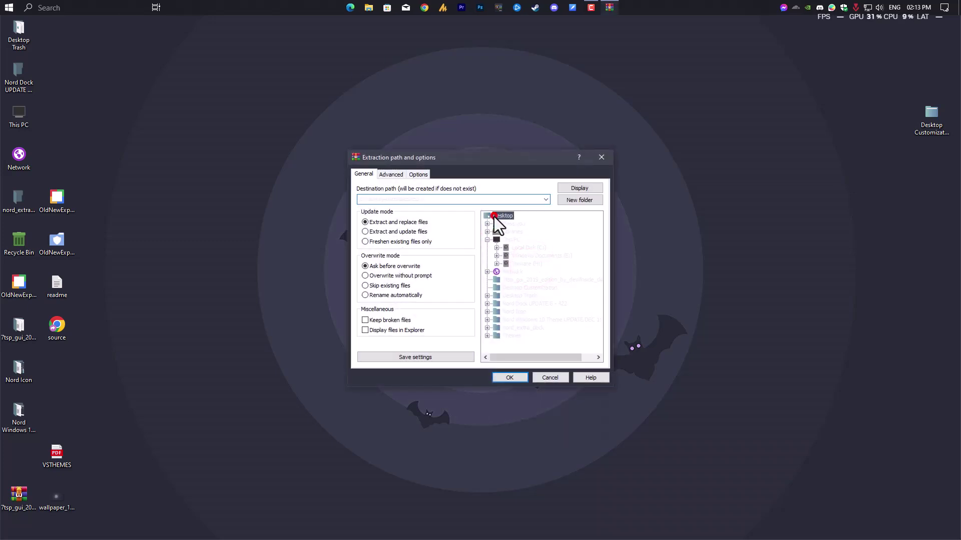
{"action": "left_click", "coordinate": [513, 379]}
{"action": "left_click", "coordinate": [467, 323]}
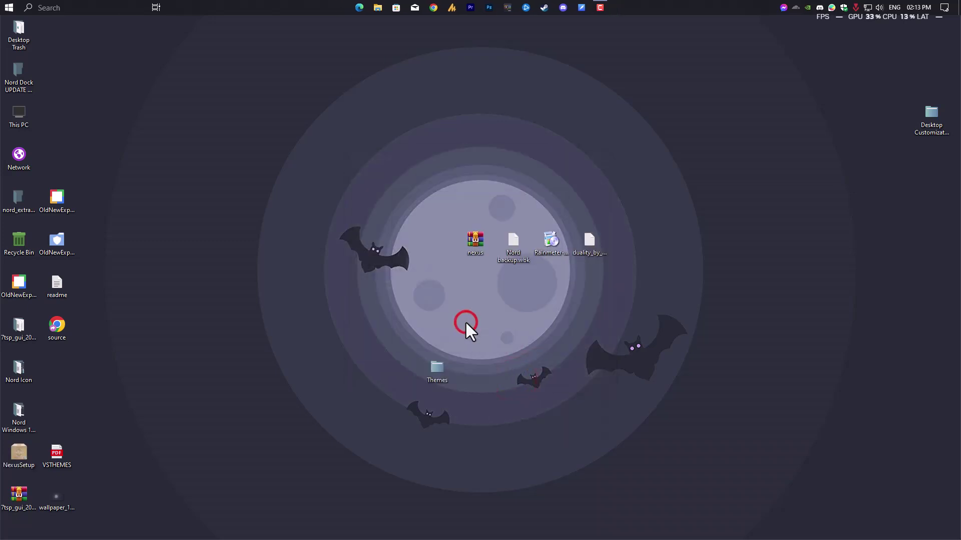
Run NexusSetup and install Nexus in English, accepting the license agreement and default folders, with Launch Nexus unticked at the end.
{"action": "double_click", "coordinate": [19, 453]}
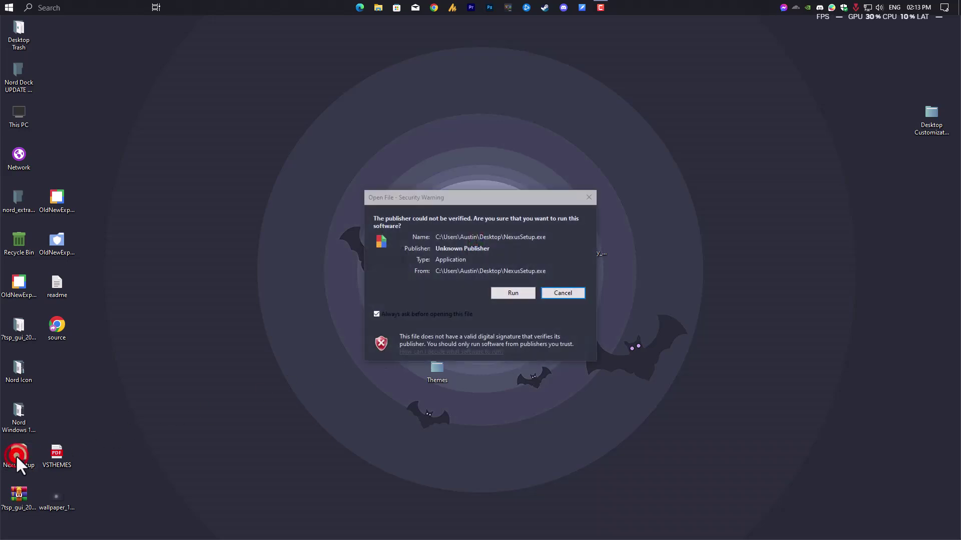
{"action": "left_click", "coordinate": [503, 292]}
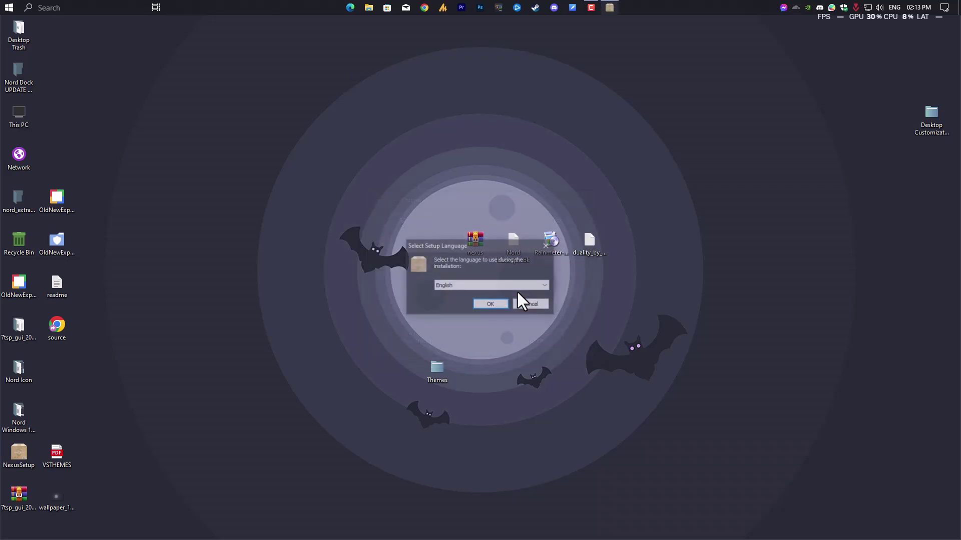
{"action": "left_click", "coordinate": [499, 302]}
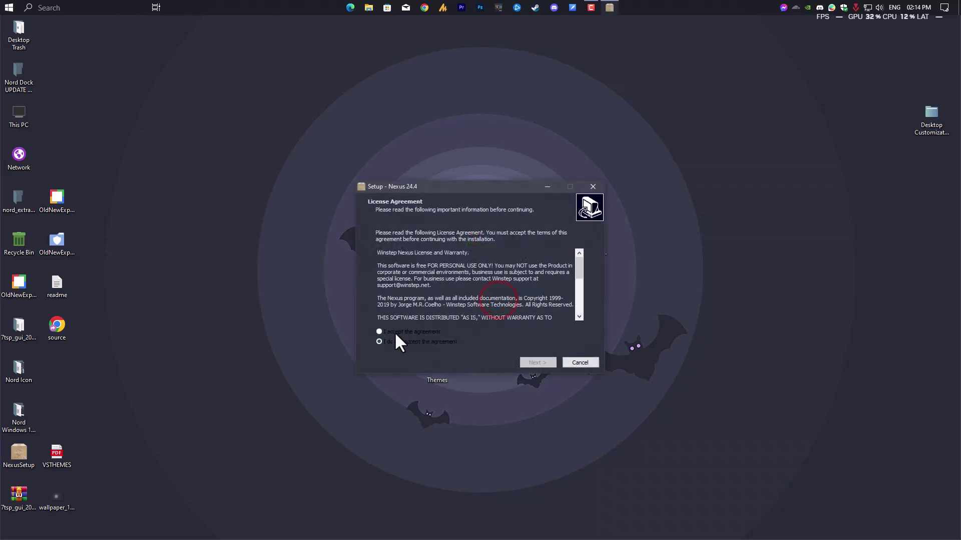
{"action": "left_click", "coordinate": [543, 360]}
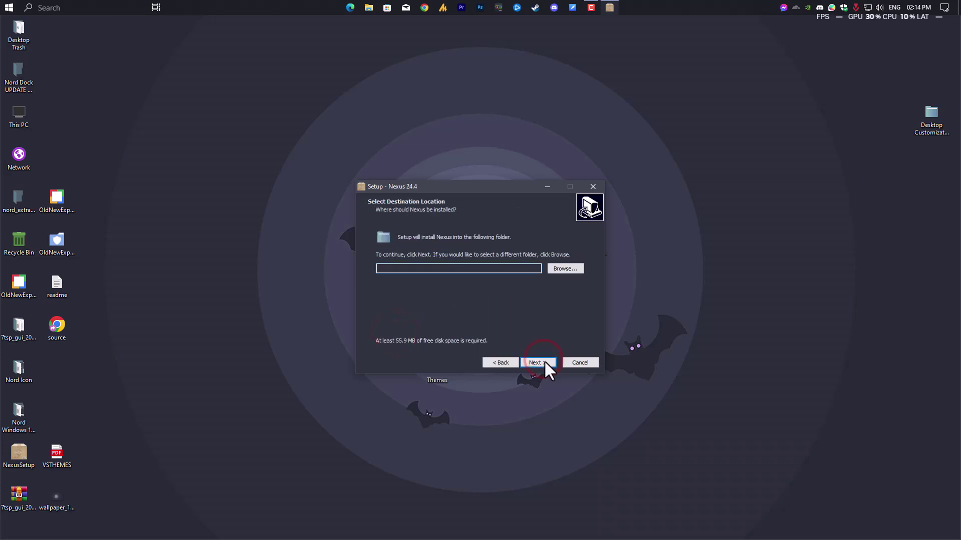
{"action": "left_click", "coordinate": [548, 364]}
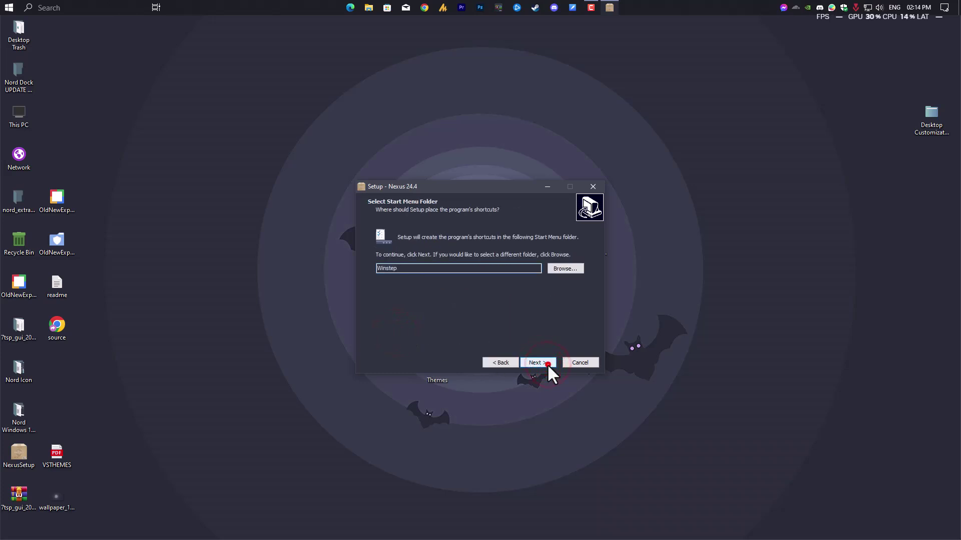
{"action": "left_click", "coordinate": [547, 364]}
{"action": "left_click", "coordinate": [547, 364]}
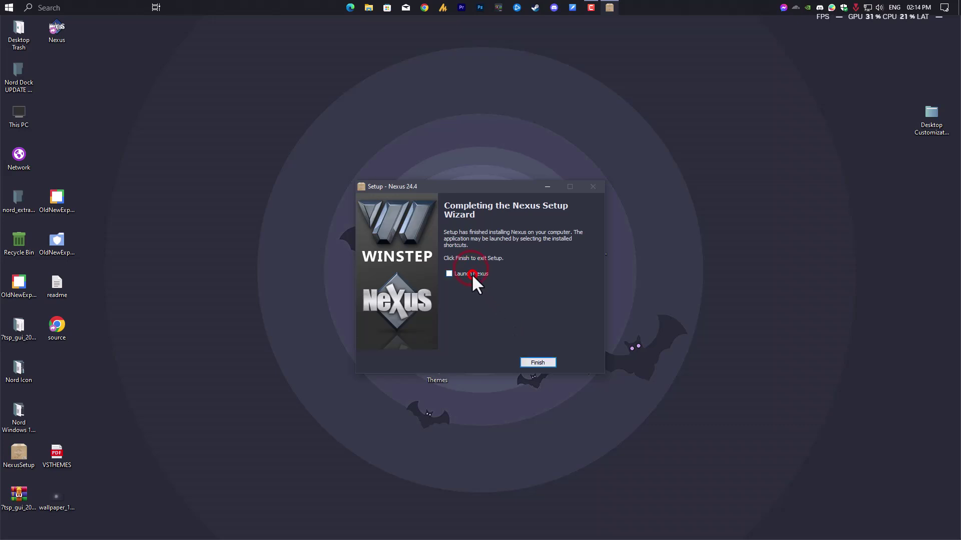
{"action": "left_click", "coordinate": [537, 362]}
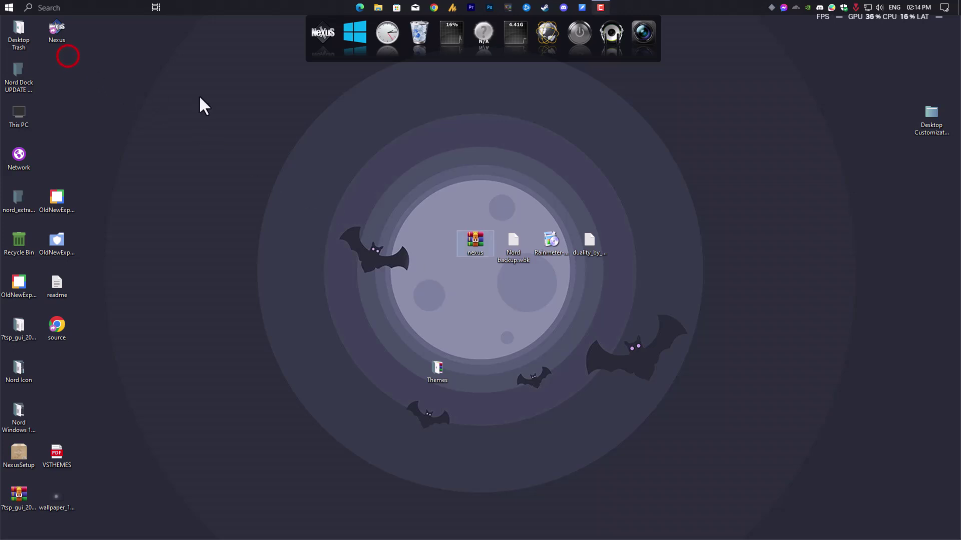
Move Nord backup.wbk out of the nexus row and place the Nord Dock UPDATE 6 - 422 folder just above it.
{"action": "left_click_drag", "start_coordinate": [517, 257], "coordinate": [318, 290]}
{"action": "left_click", "coordinate": [586, 243]}
{"action": "left_click", "coordinate": [430, 371]}
{"action": "left_click", "coordinate": [478, 244]}
{"action": "left_click", "coordinate": [9, 201]}
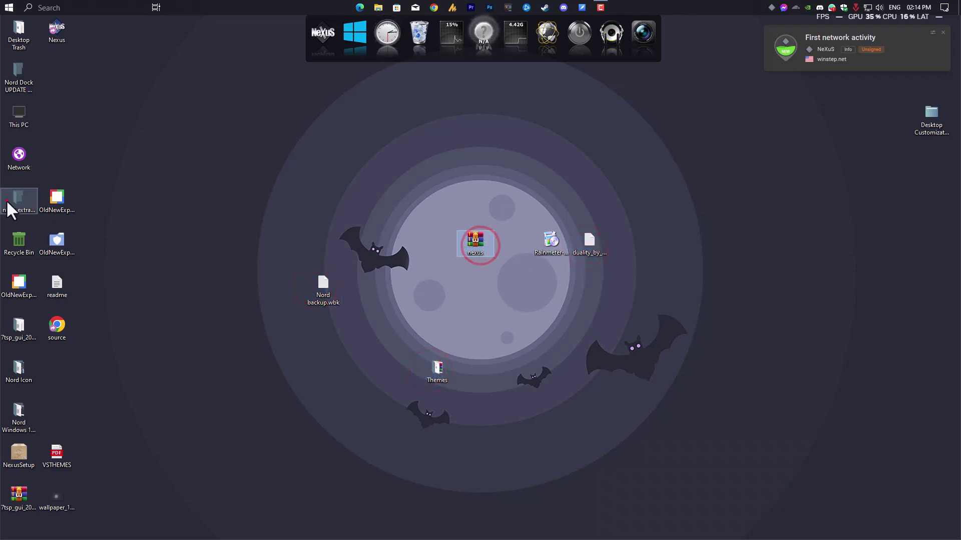
{"action": "left_click", "coordinate": [13, 83]}
{"action": "left_click_drag", "start_coordinate": [17, 83], "coordinate": [322, 248]}
Open the Nord Dock UPDATE 6 - 422 folder, look through its Windows subfolder and close the window.
{"action": "double_click", "coordinate": [322, 250]}
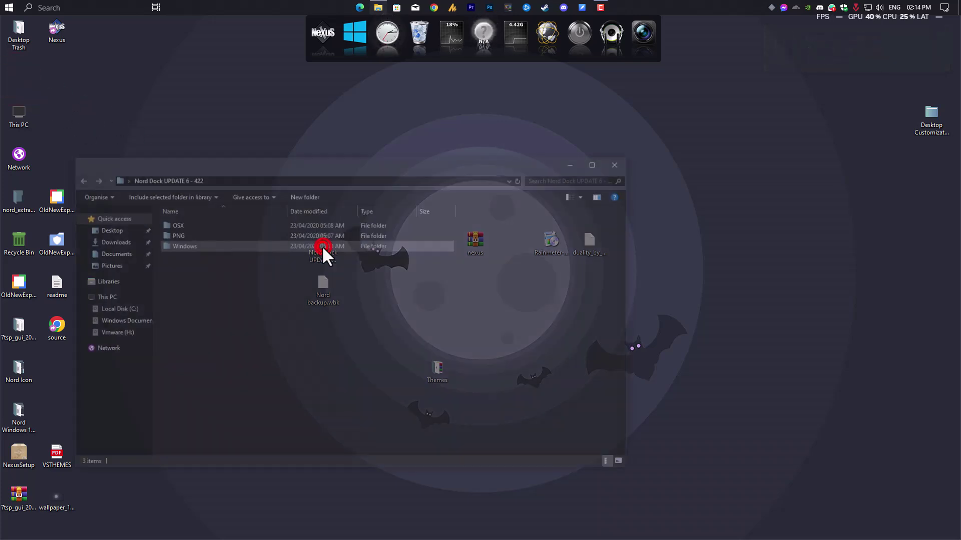
{"action": "double_click", "coordinate": [184, 245]}
{"action": "scroll", "coordinate": [185, 245], "scroll_direction": "down", "scroll_amount": 5}
{"action": "key", "text": "alt+Left"}
{"action": "left_click", "coordinate": [620, 162]}
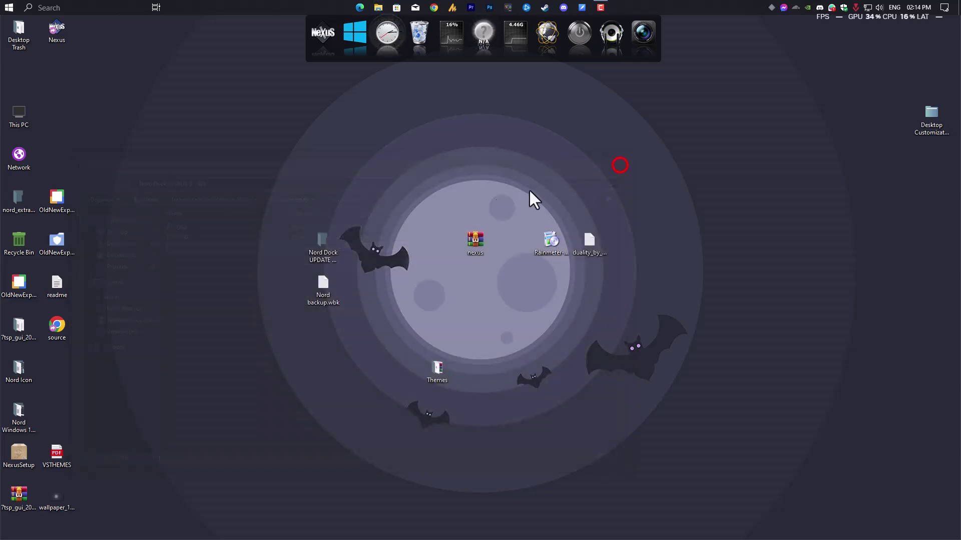
Move the Nord Dock UPDATE 6 - 422 folder from the desktop to the root of Local Disk (C:) and close the window.
{"action": "right_click", "coordinate": [325, 244]}
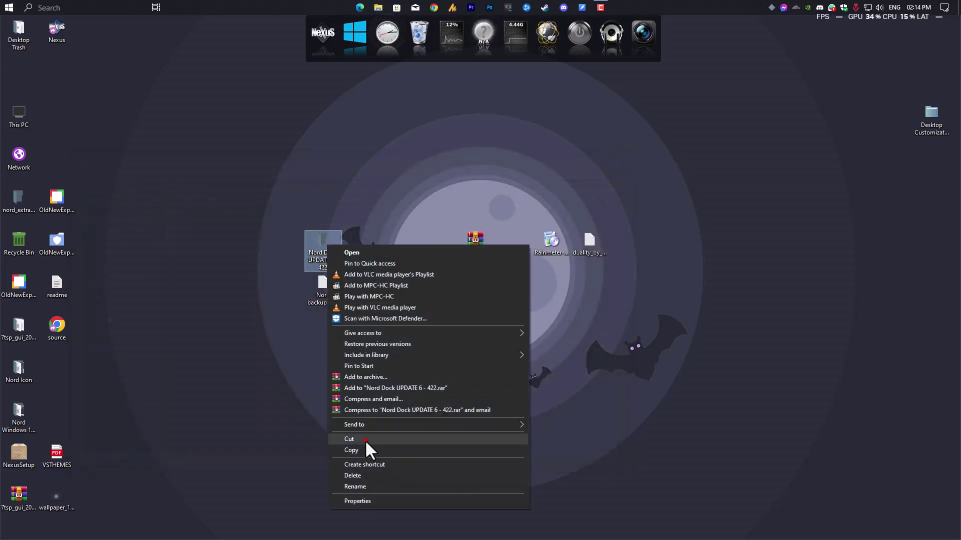
{"action": "left_click", "coordinate": [365, 440]}
{"action": "double_click", "coordinate": [15, 123]}
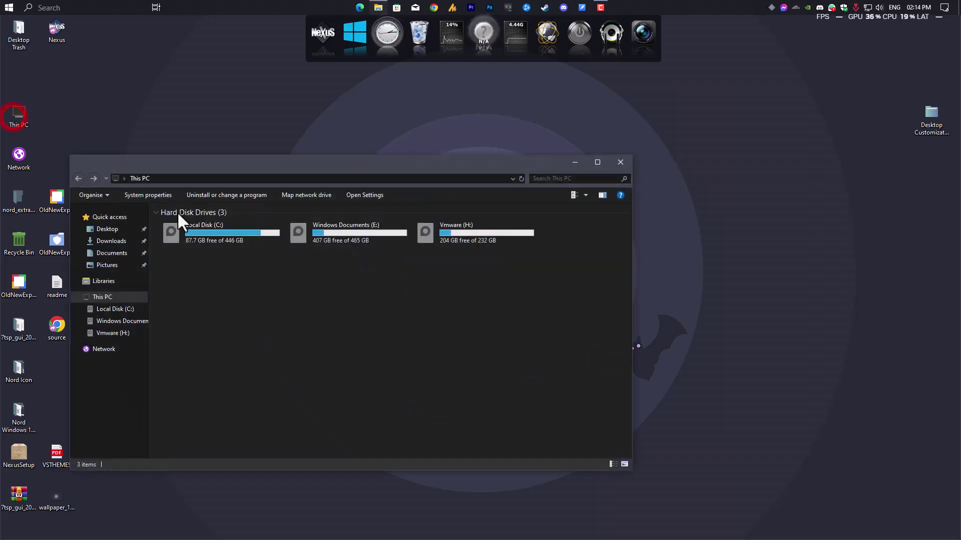
{"action": "double_click", "coordinate": [211, 230]}
{"action": "right_click", "coordinate": [232, 371]}
{"action": "left_click", "coordinate": [271, 431]}
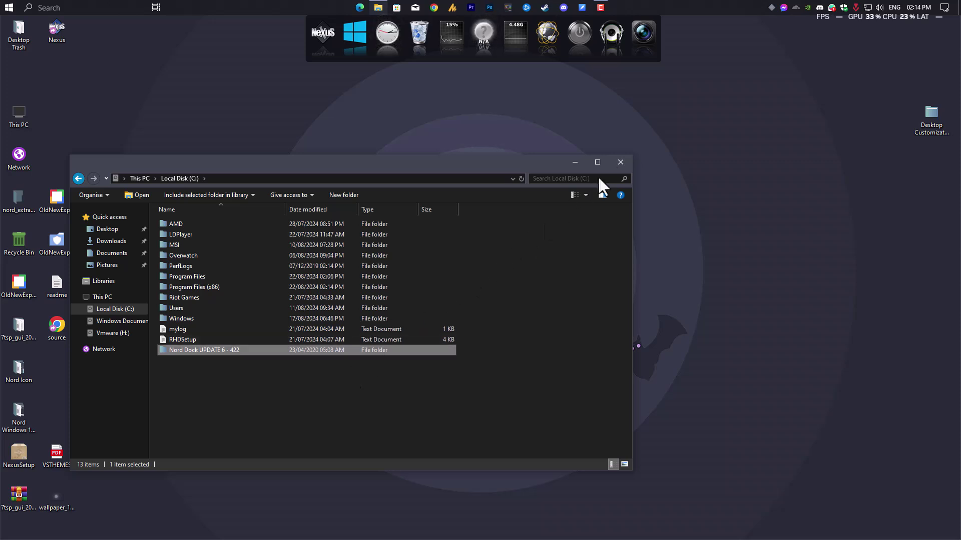
{"action": "left_click", "coordinate": [619, 163]}
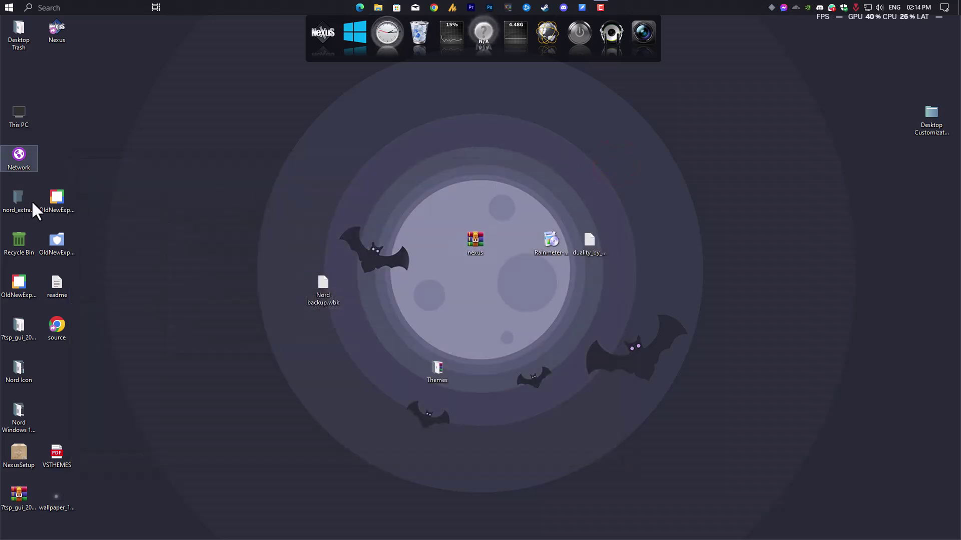
Open the Nord Windows 10 Theme UPDATE DEC 15 2020 folder, check inside Stardock Curtains and copy the Stardock Curtains folder.
{"action": "left_click", "coordinate": [16, 202]}
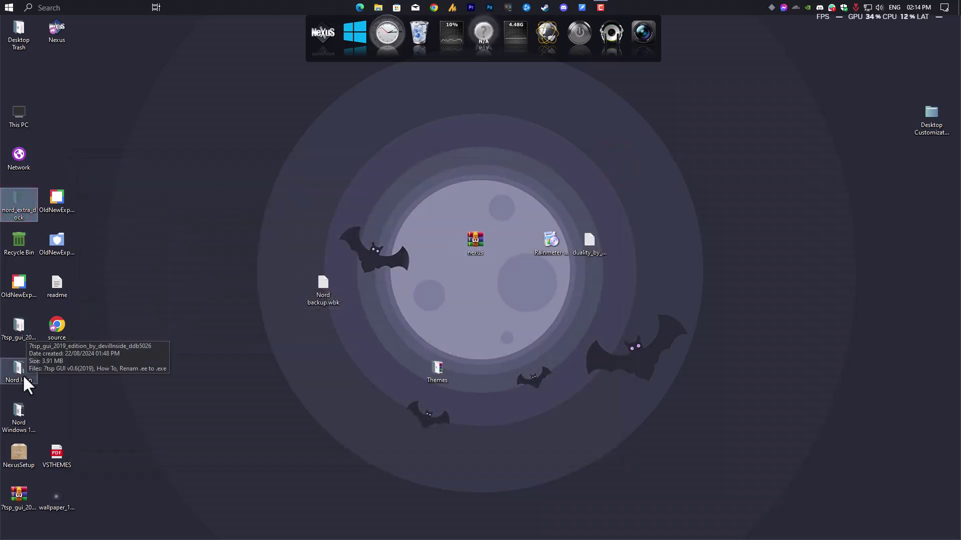
{"action": "left_click", "coordinate": [25, 422]}
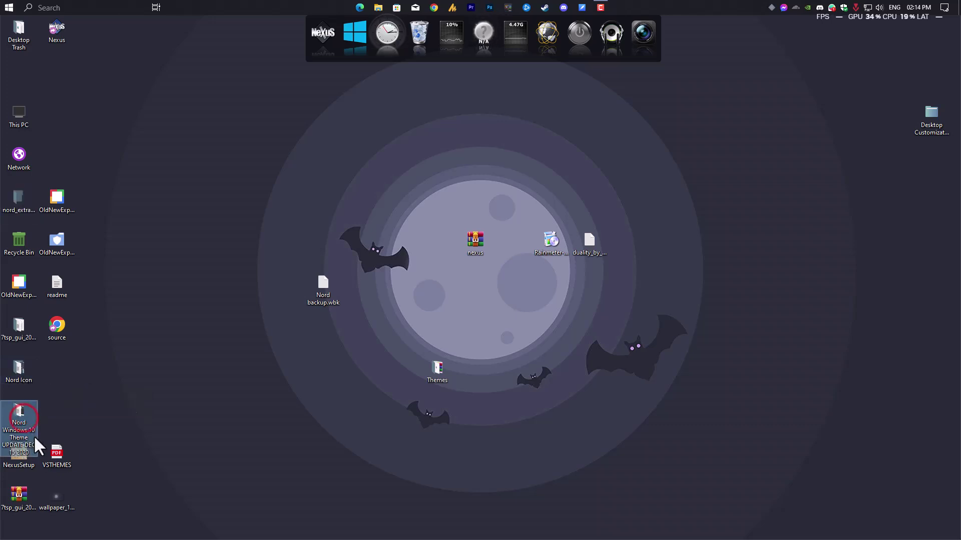
{"action": "double_click", "coordinate": [20, 416]}
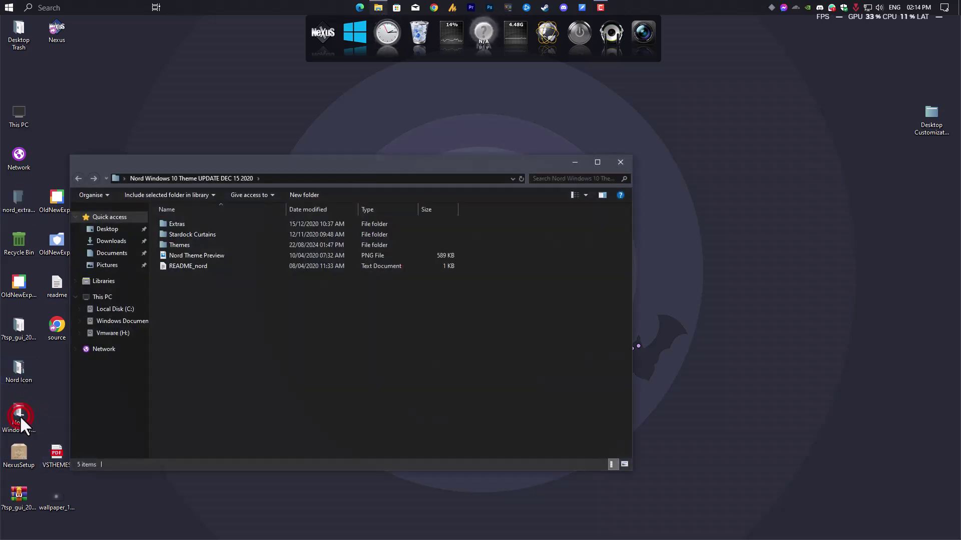
{"action": "left_click", "coordinate": [187, 233]}
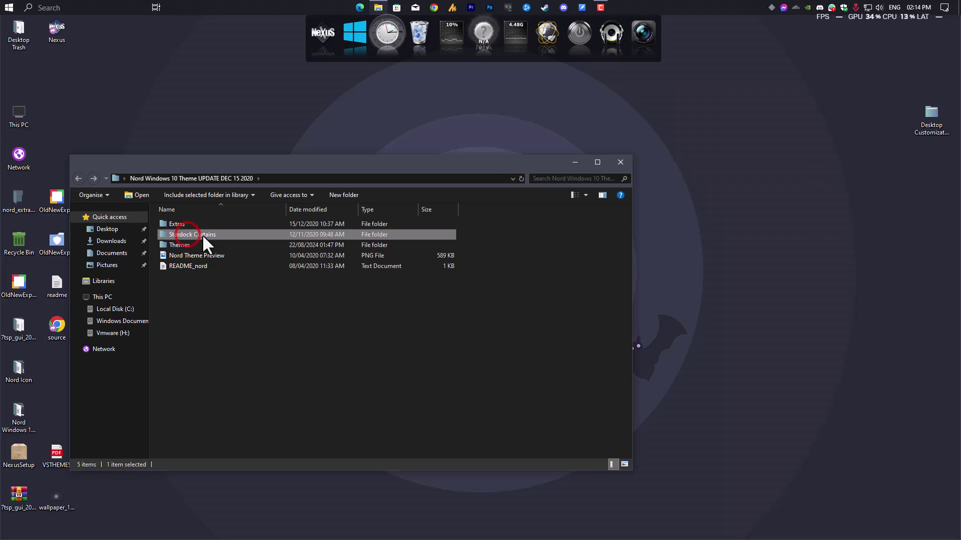
{"action": "double_click", "coordinate": [212, 234]}
{"action": "left_click", "coordinate": [211, 235]}
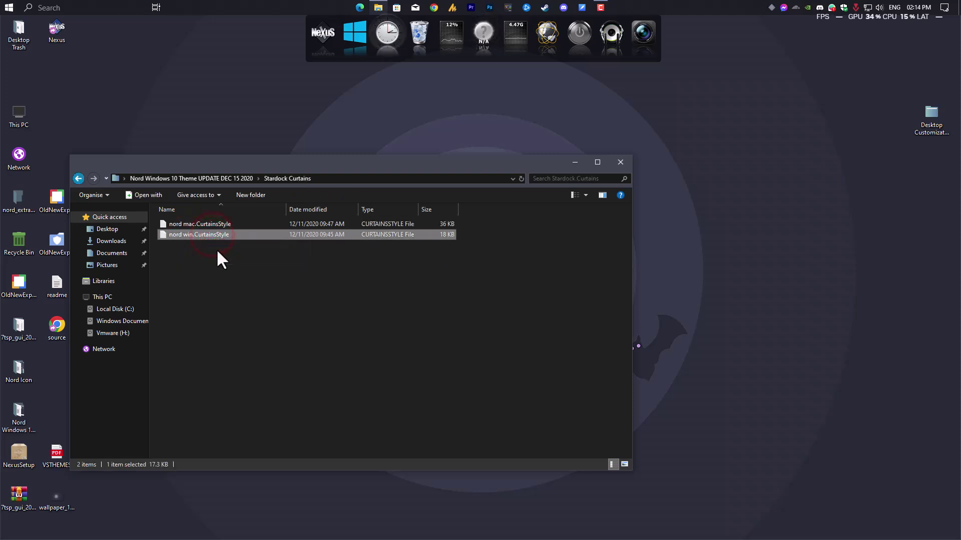
{"action": "key", "text": "alt+Left"}
{"action": "double_click", "coordinate": [193, 233]}
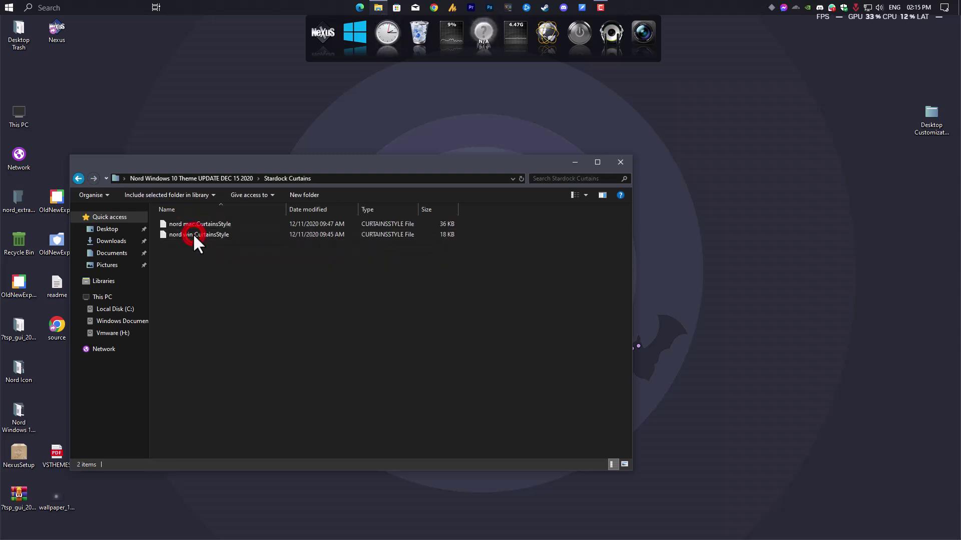
{"action": "key", "text": "alt+Left"}
{"action": "right_click", "coordinate": [191, 232]}
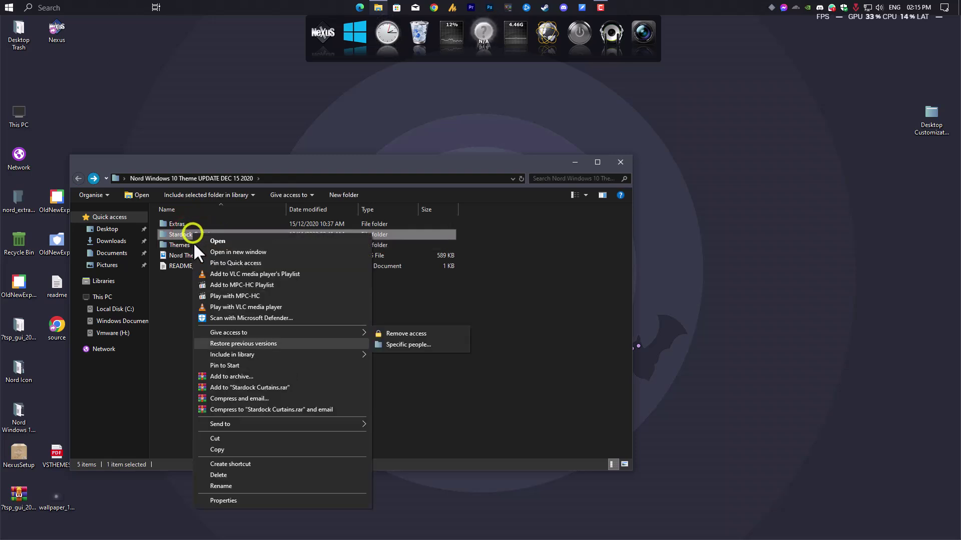
{"action": "left_click", "coordinate": [220, 445]}
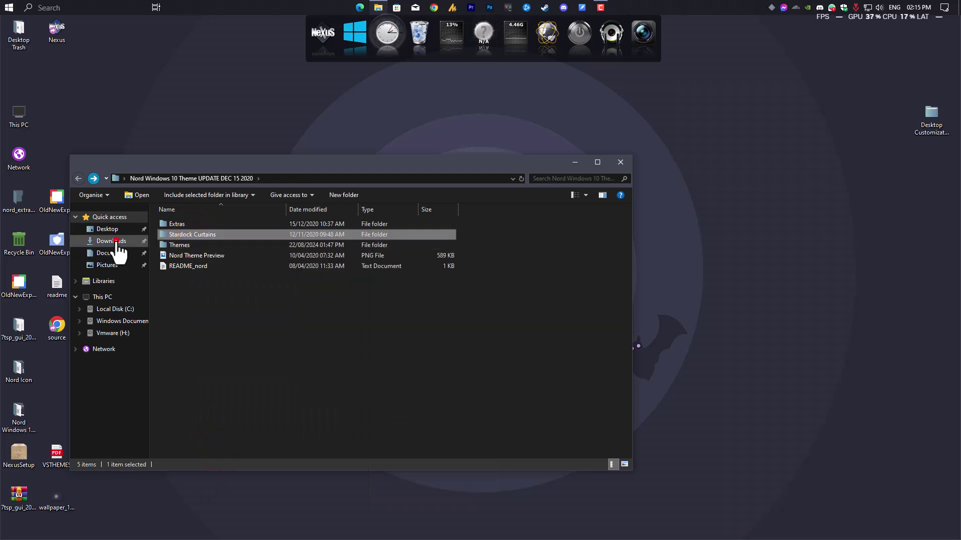
Go to Documents and follow the Winstep shortcut into the NeXuS folder.
{"action": "left_click", "coordinate": [117, 241]}
{"action": "left_click", "coordinate": [106, 230]}
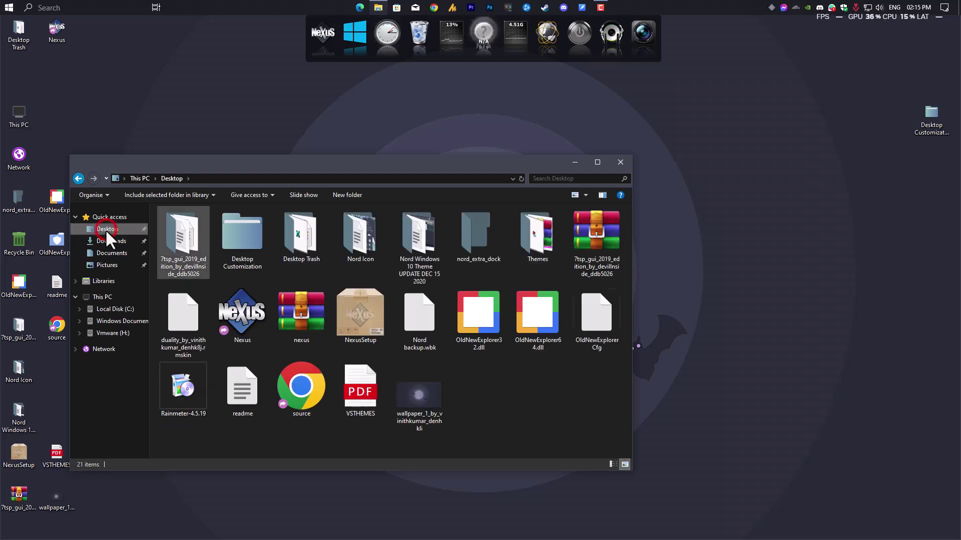
{"action": "left_click", "coordinate": [106, 253]}
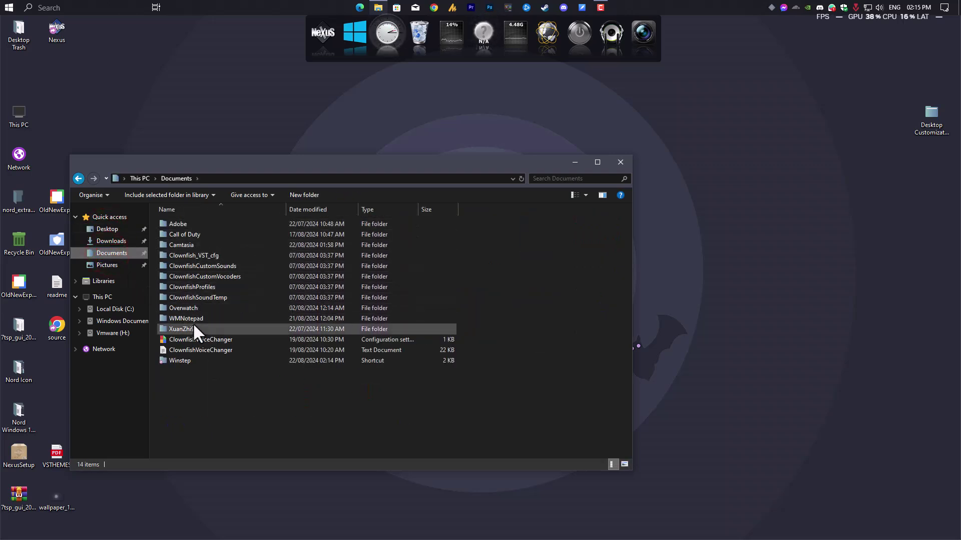
{"action": "left_click", "coordinate": [185, 361]}
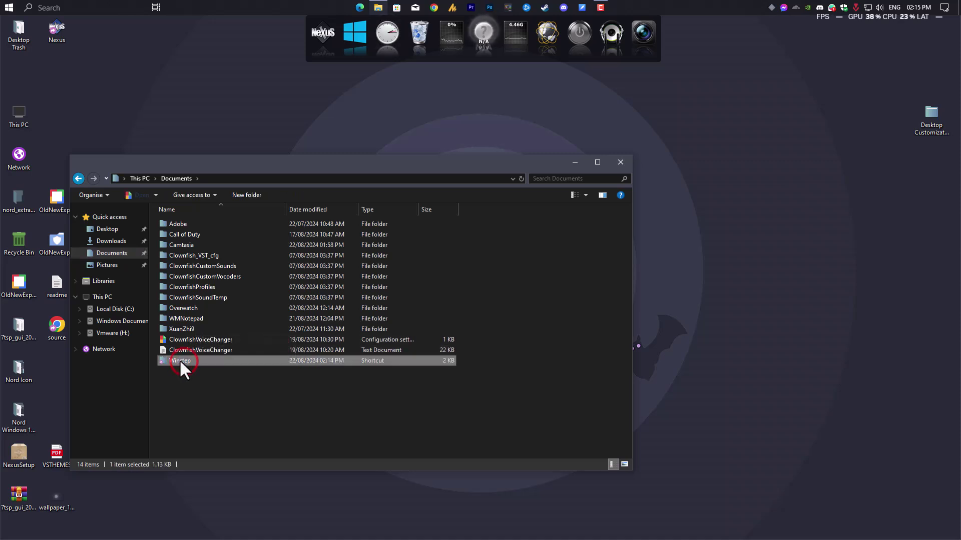
{"action": "double_click", "coordinate": [179, 359]}
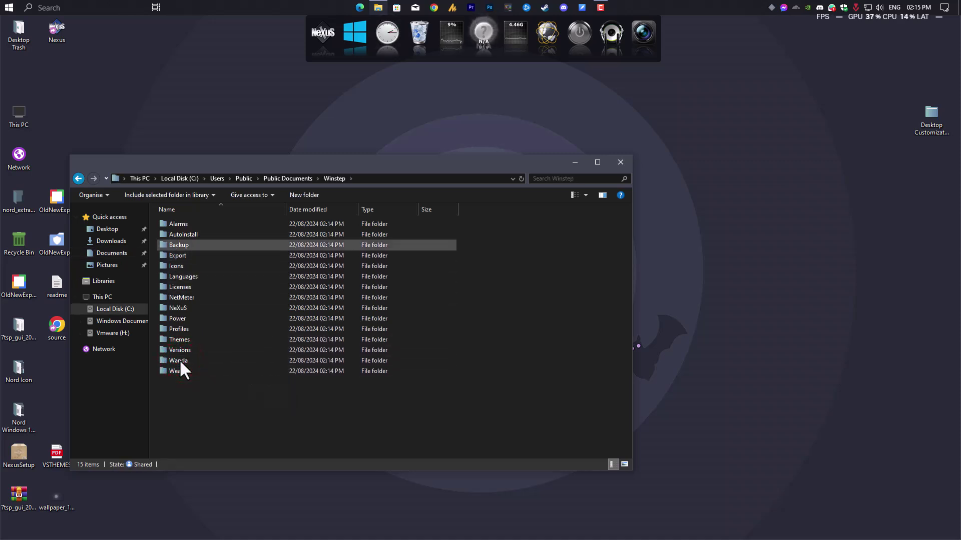
{"action": "left_click", "coordinate": [193, 309]}
{"action": "double_click", "coordinate": [192, 309]}
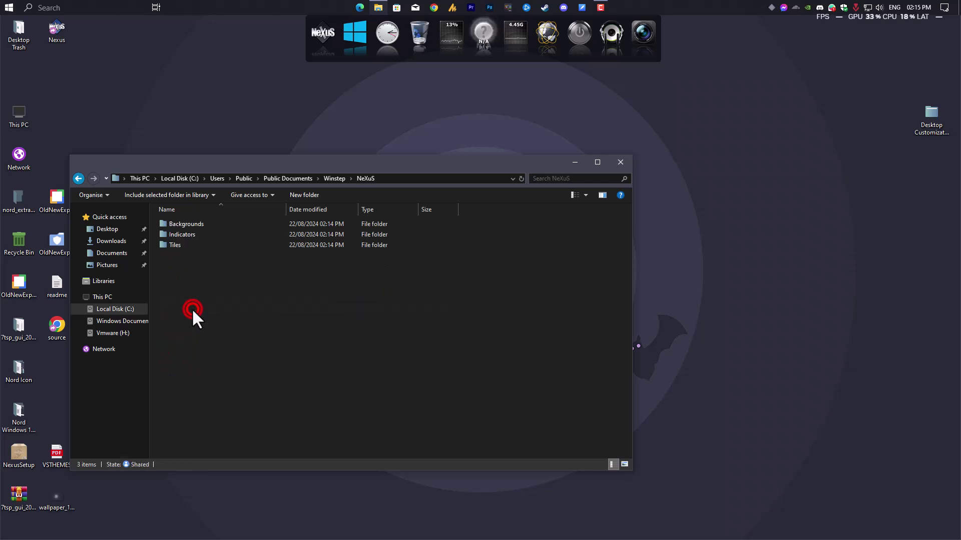
Paste the Stardock Curtains folder into the NeXuS Backgrounds folder, then close the window and the network notification.
{"action": "double_click", "coordinate": [197, 224]}
{"action": "right_click", "coordinate": [220, 333]}
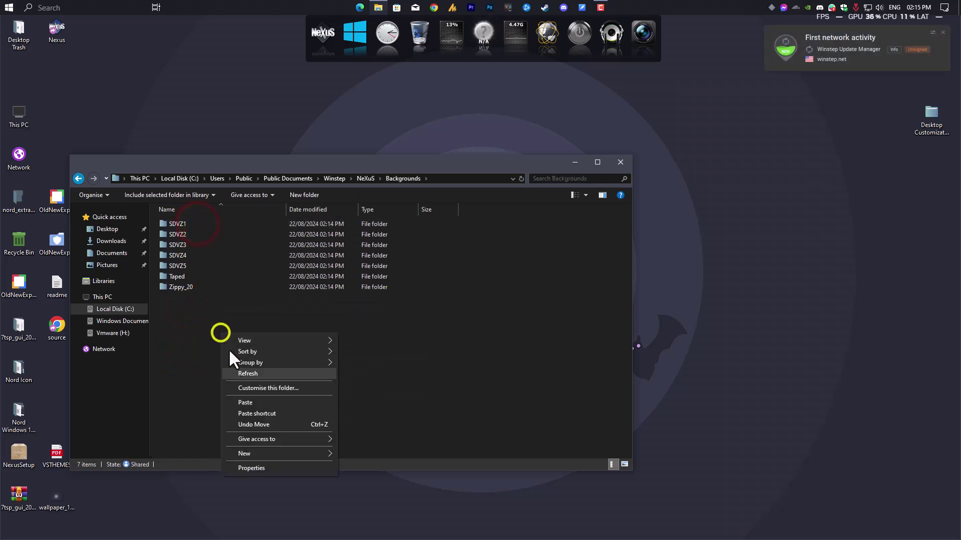
{"action": "left_click", "coordinate": [254, 401]}
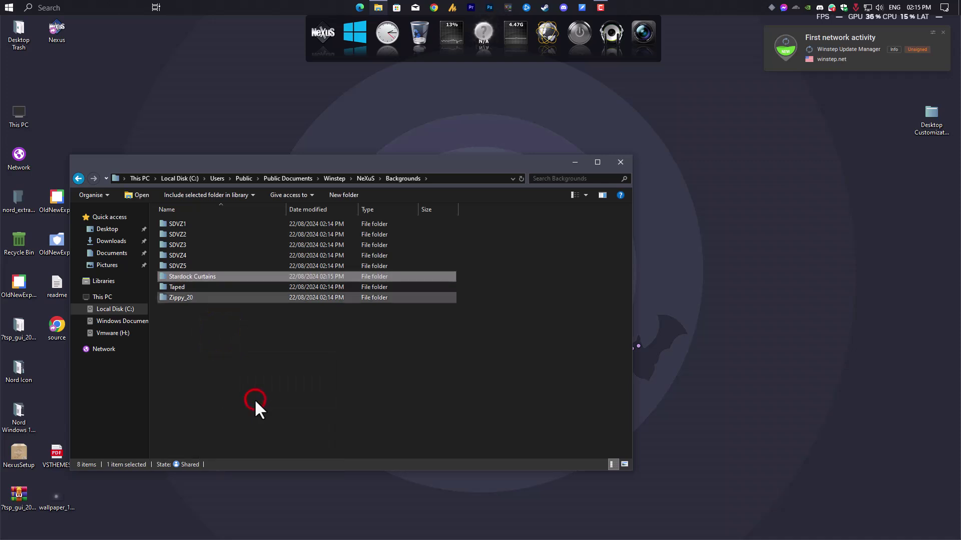
{"action": "left_click", "coordinate": [628, 163]}
{"action": "left_click", "coordinate": [942, 33]}
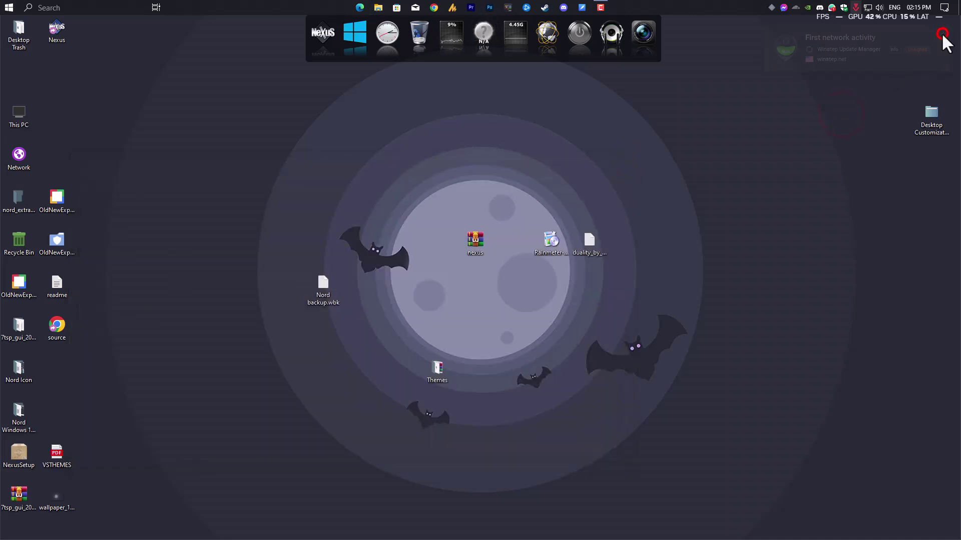
Restore Nord backup.wbk from the desktop through the advanced Nexus preferences, then apply the settings and close the preferences.
{"action": "left_click", "coordinate": [321, 42]}
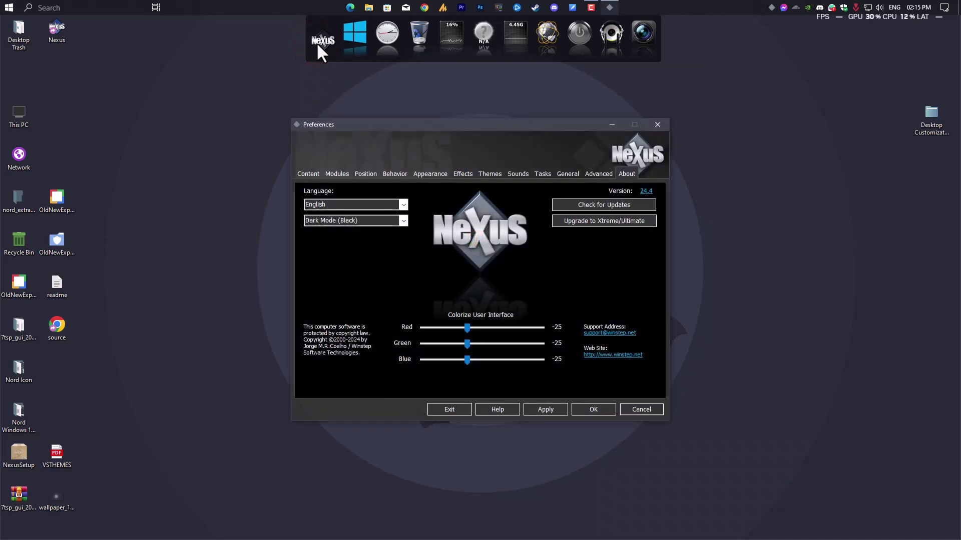
{"action": "left_click", "coordinate": [599, 176]}
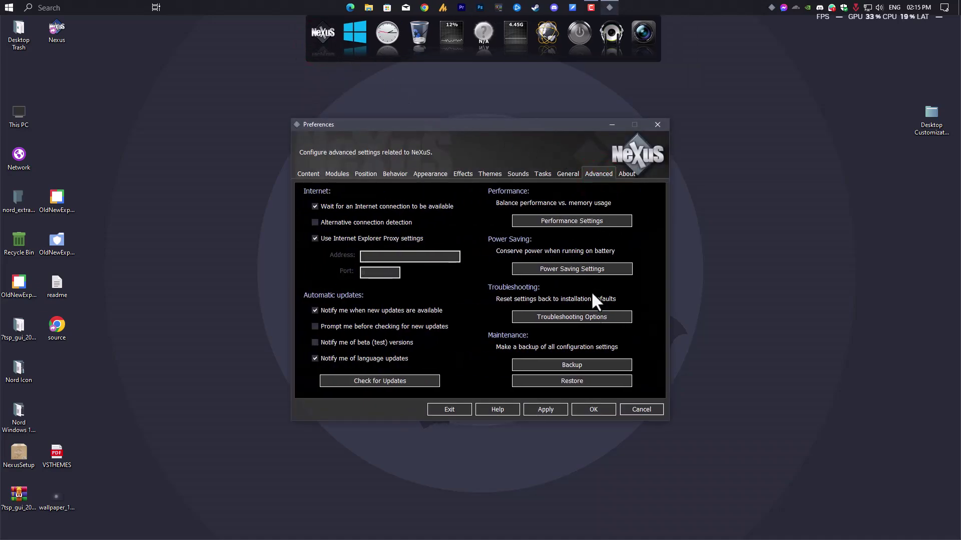
{"action": "left_click", "coordinate": [585, 382]}
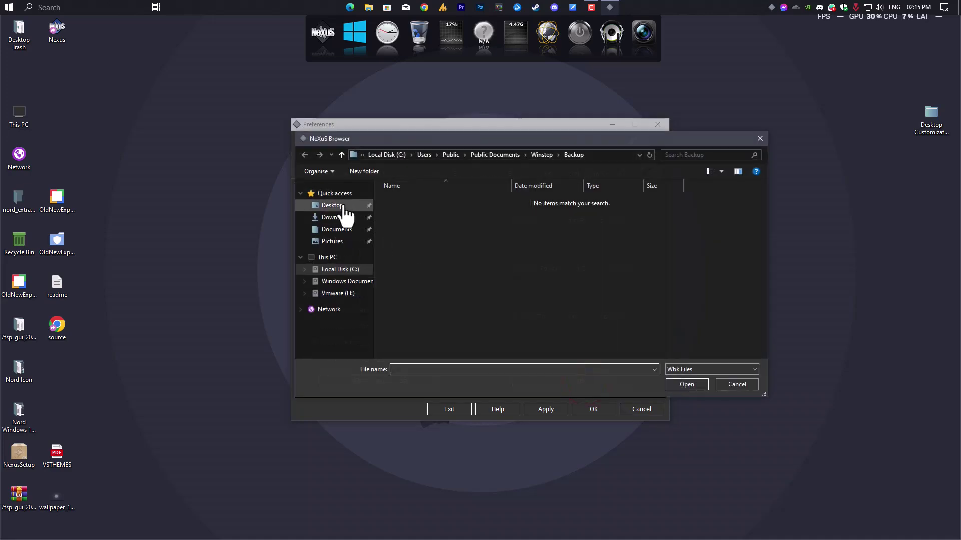
{"action": "left_click", "coordinate": [343, 206]}
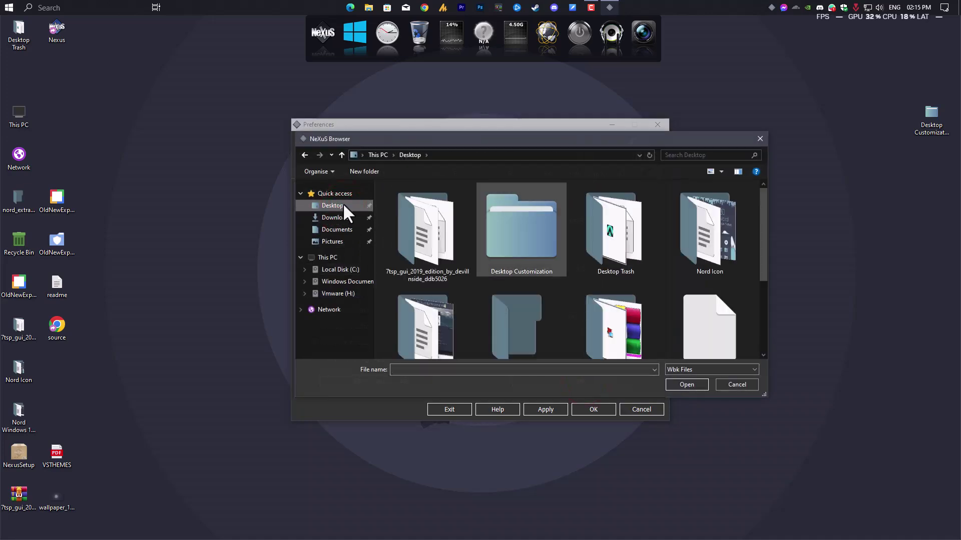
{"action": "scroll", "coordinate": [520, 273], "scroll_direction": "down", "scroll_amount": 1}
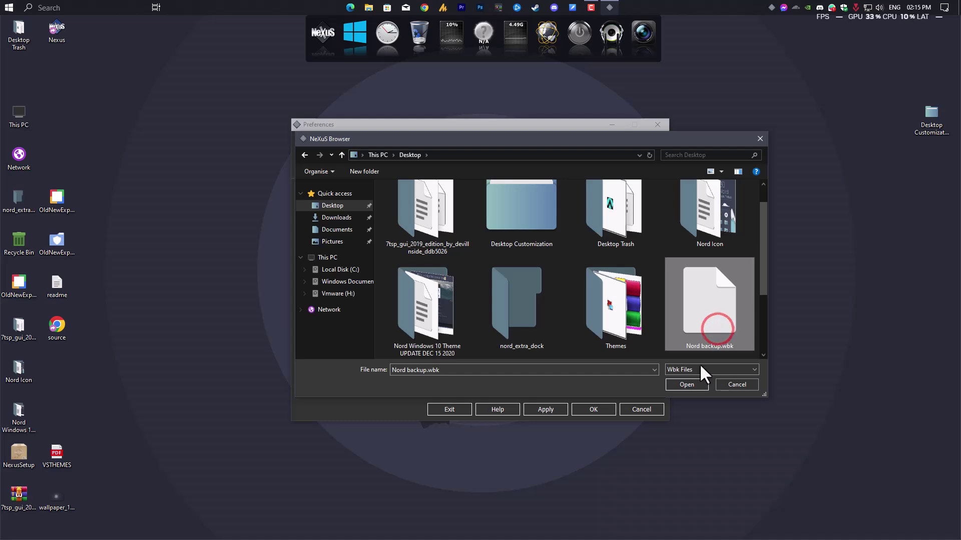
{"action": "left_click", "coordinate": [689, 384]}
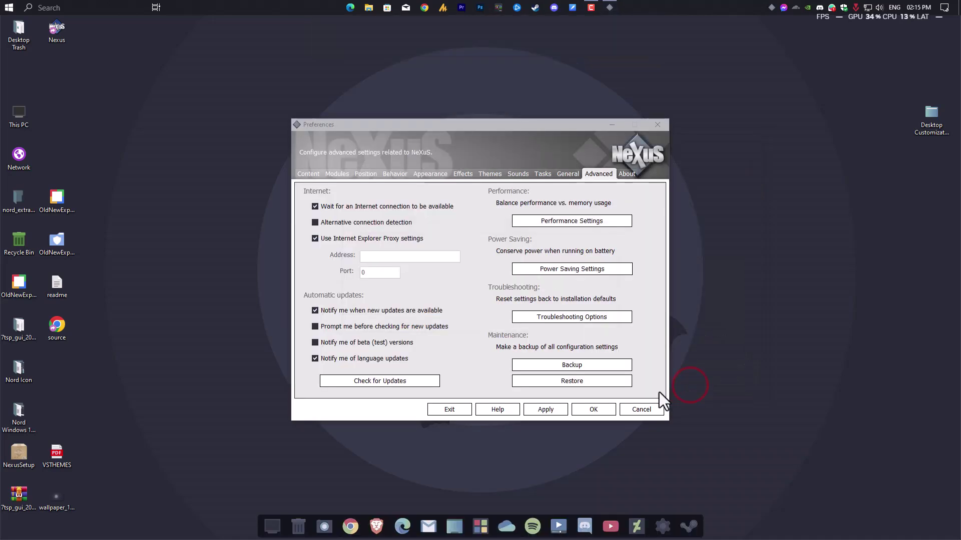
{"action": "left_click", "coordinate": [549, 411]}
{"action": "left_click", "coordinate": [612, 409]}
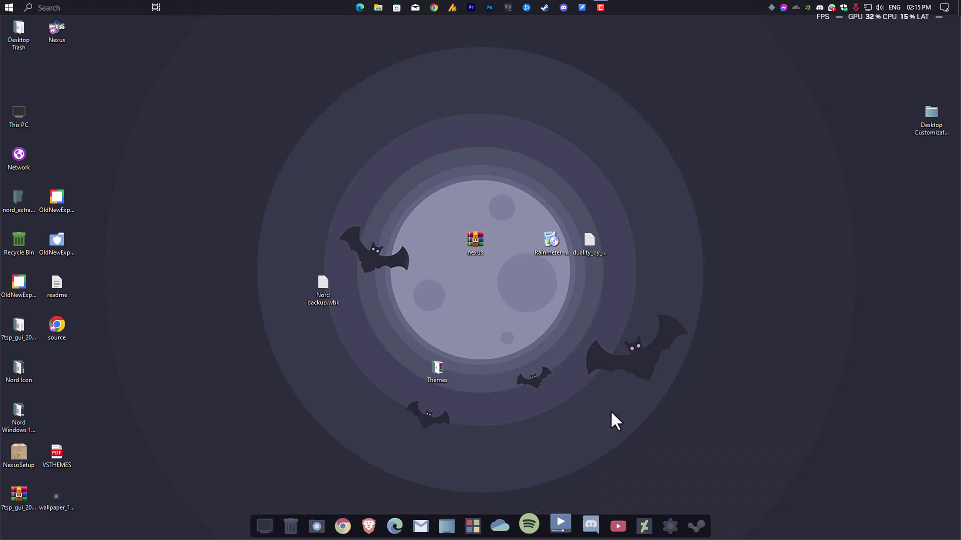
Open the Start menu from the dock, try widening it and close it again.
{"action": "left_click", "coordinate": [485, 523]}
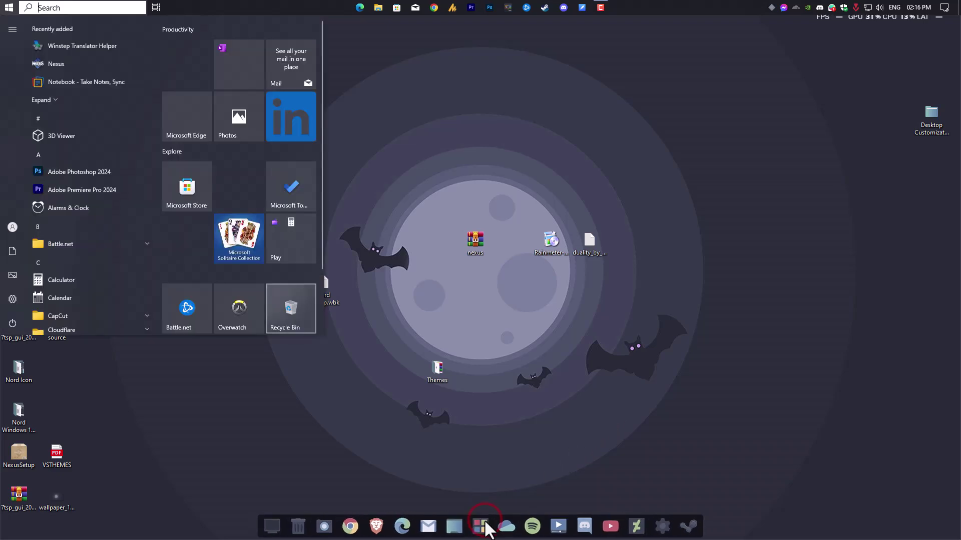
{"action": "left_click_drag", "start_coordinate": [323, 338], "coordinate": [494, 345]}
{"action": "left_click", "coordinate": [725, 304]}
Run Rainmeter-4.5.19 and install it in English to C:\Program Files\Rainmeter, keeping the 64-bit version and launch on startup.
{"action": "left_click", "coordinate": [546, 244]}
{"action": "double_click", "coordinate": [550, 243]}
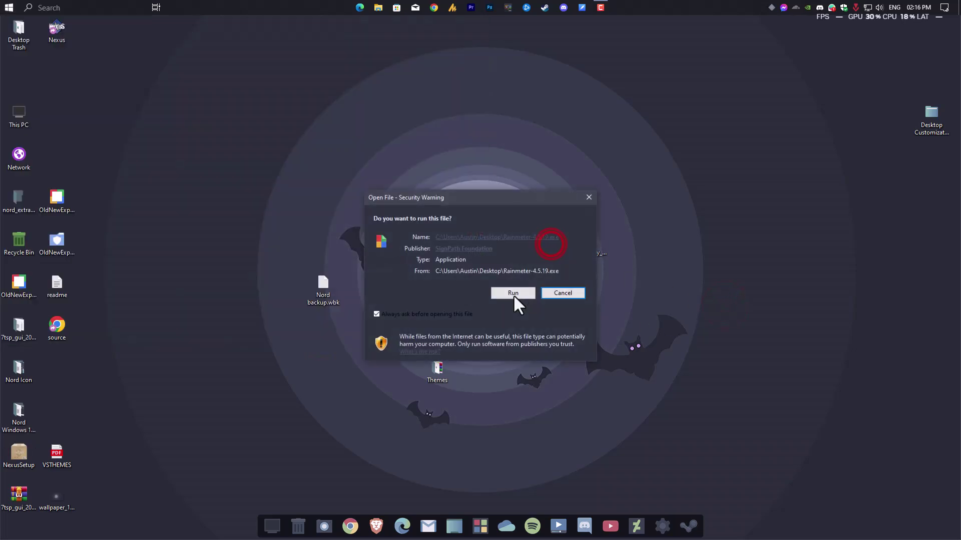
{"action": "left_click", "coordinate": [514, 294]}
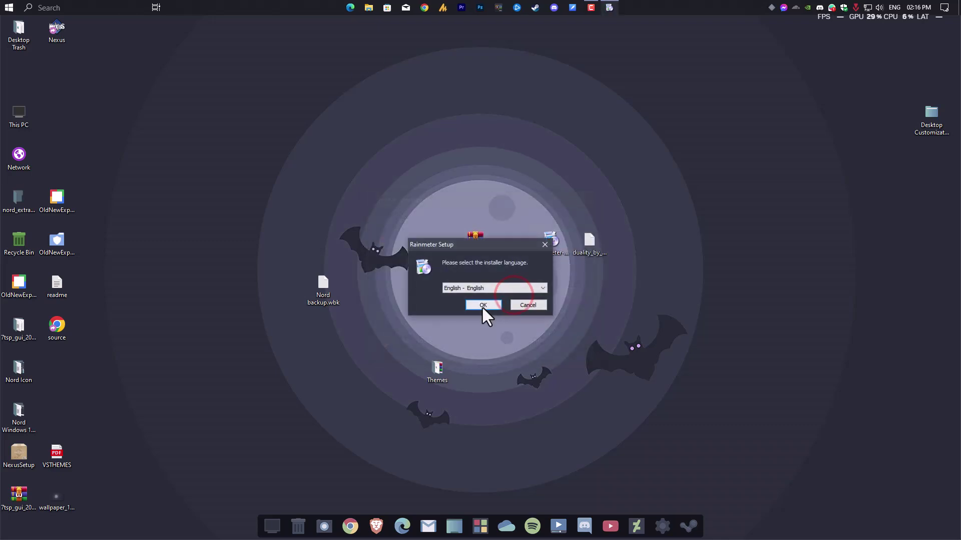
{"action": "left_click", "coordinate": [482, 306]}
{"action": "left_click", "coordinate": [541, 359]}
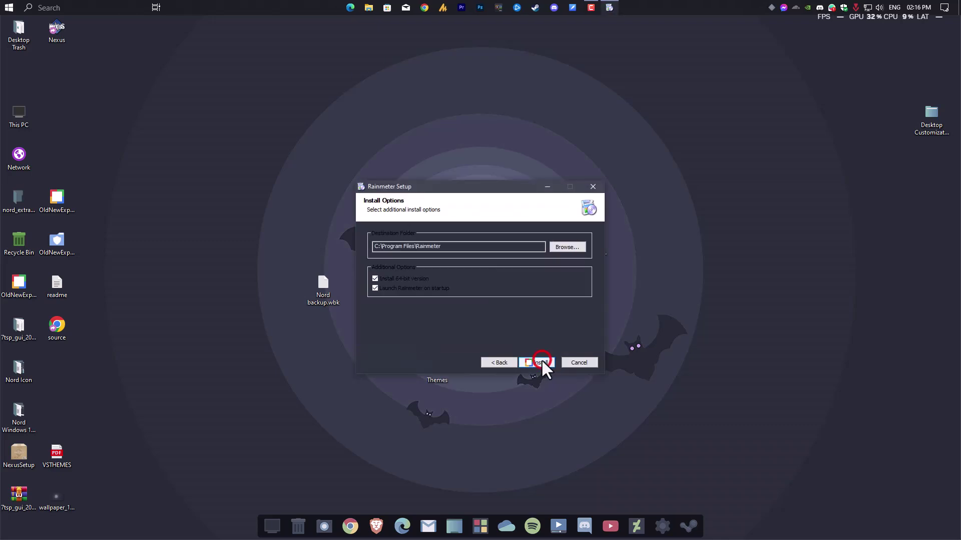
{"action": "left_click", "coordinate": [541, 359]}
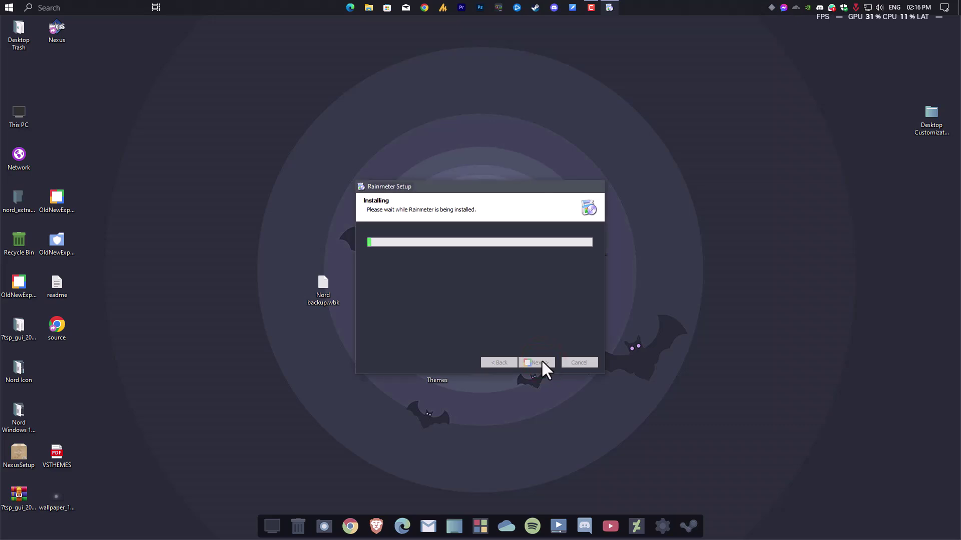
{"action": "left_click", "coordinate": [537, 361]}
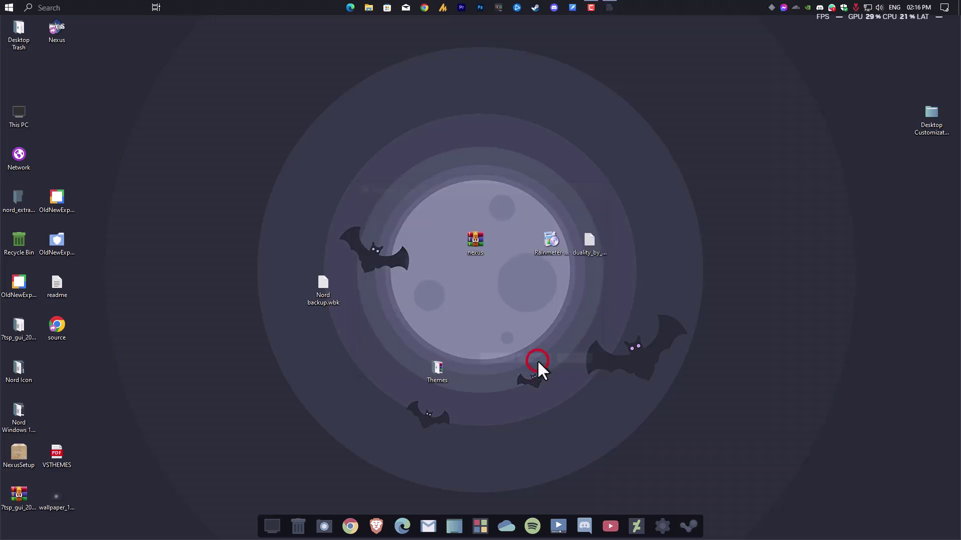
Unload the default illustro skins from the desktop, including Disks, System and Clock.
{"action": "right_click", "coordinate": [570, 311]}
{"action": "left_click", "coordinate": [608, 410]}
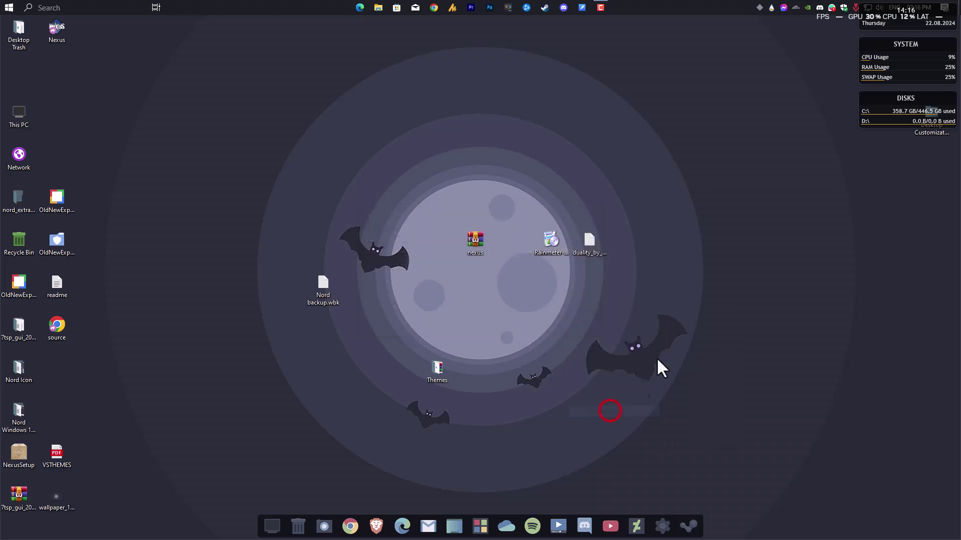
{"action": "right_click", "coordinate": [875, 115]}
{"action": "left_click", "coordinate": [904, 229]}
{"action": "right_click", "coordinate": [891, 71]}
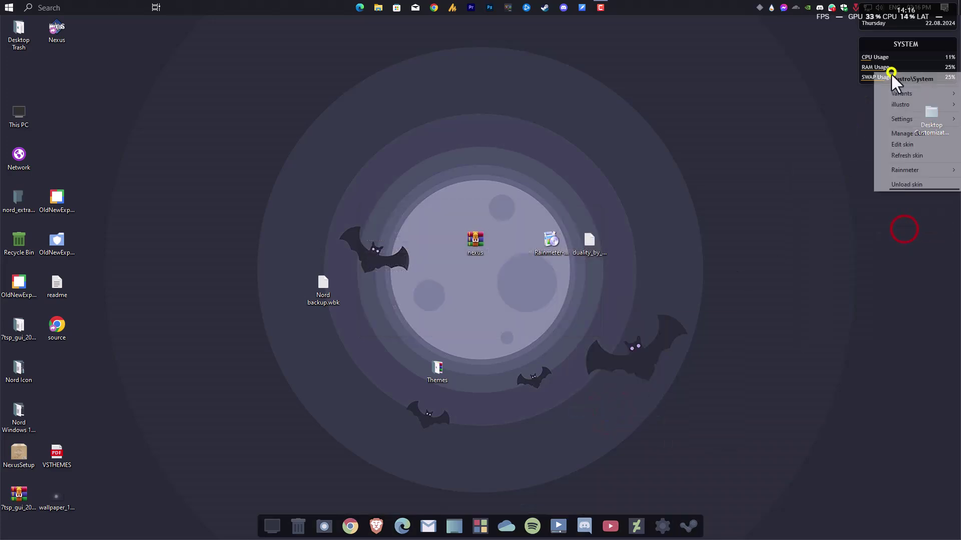
{"action": "left_click", "coordinate": [906, 183]}
{"action": "right_click", "coordinate": [893, 27]}
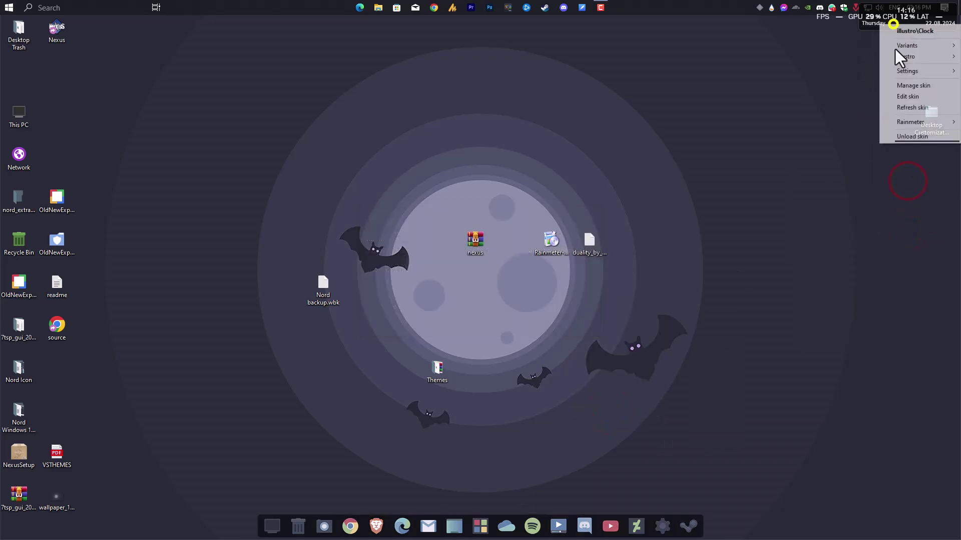
{"action": "left_click", "coordinate": [902, 136]}
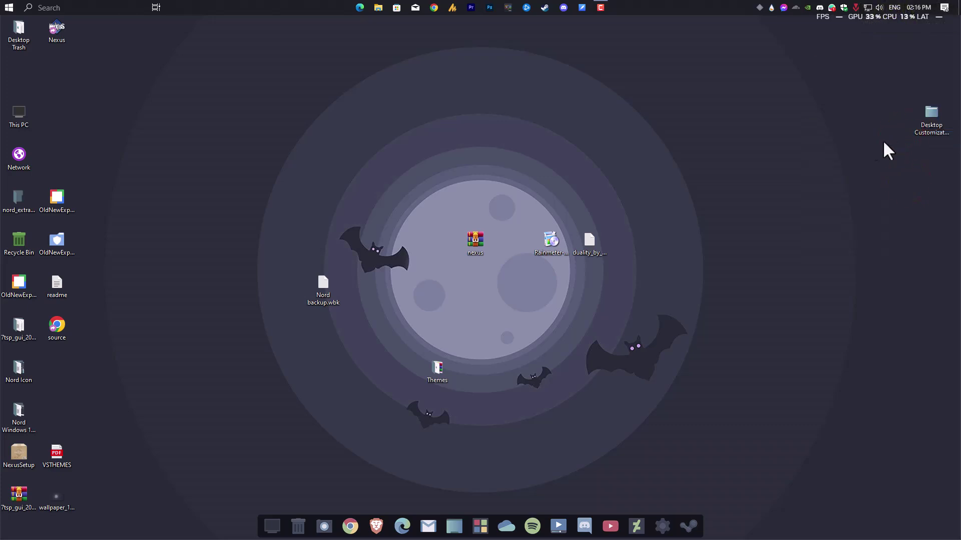
Install the Duality Rainmeter skin from its desktop file, keeping both components and the included layout.
{"action": "left_click", "coordinate": [583, 249]}
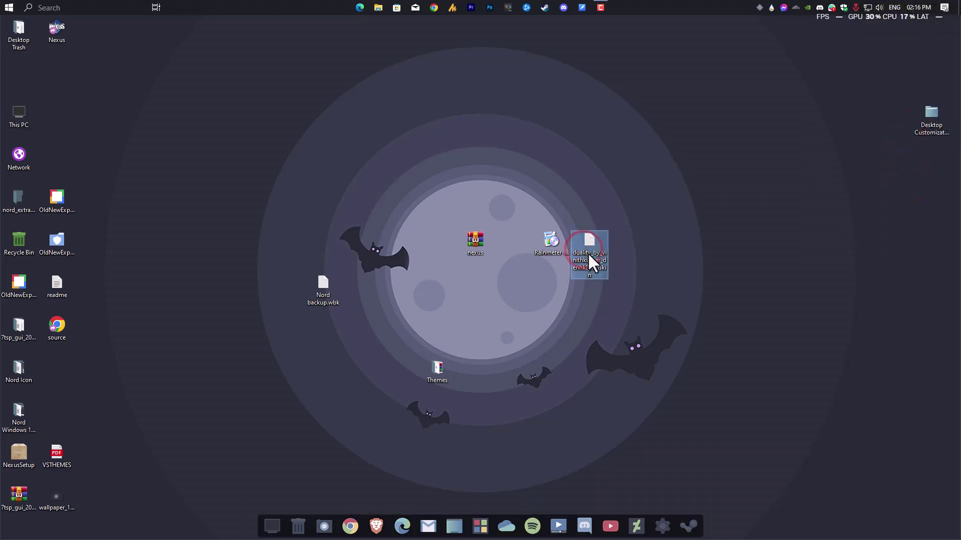
{"action": "double_click", "coordinate": [590, 253]}
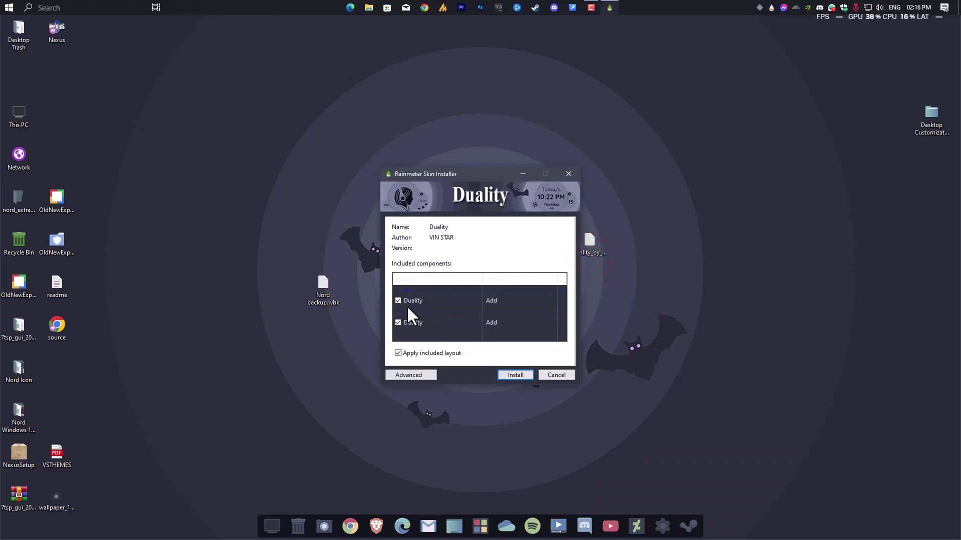
{"action": "left_click", "coordinate": [523, 375]}
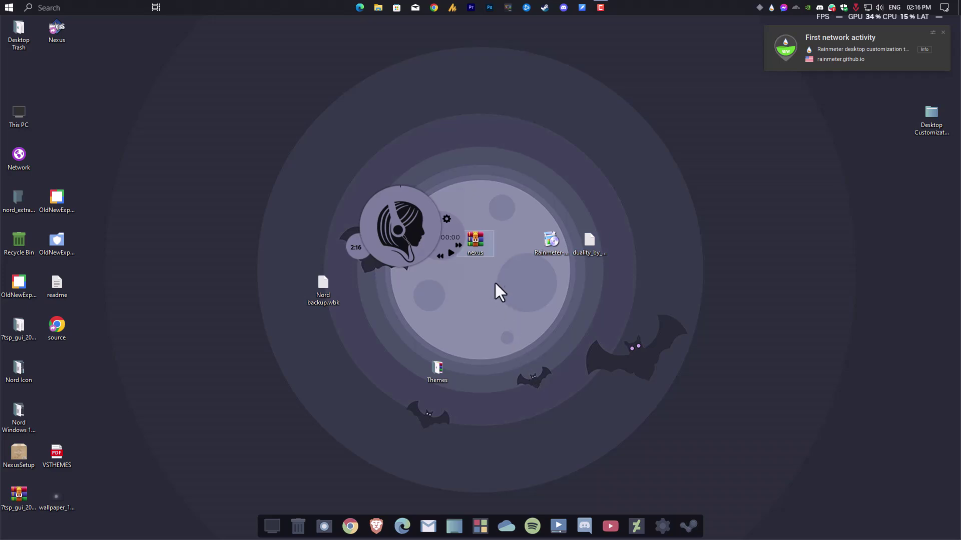
Clear the nexus, duality and Rainmeter icons off the wallpaper's moon and place the Duality skin at the moon's centre.
{"action": "left_click_drag", "start_coordinate": [482, 244], "coordinate": [779, 340]}
{"action": "left_click_drag", "start_coordinate": [588, 242], "coordinate": [740, 244]}
{"action": "left_click_drag", "start_coordinate": [551, 241], "coordinate": [738, 203]}
{"action": "left_click_drag", "start_coordinate": [400, 235], "coordinate": [470, 277]}
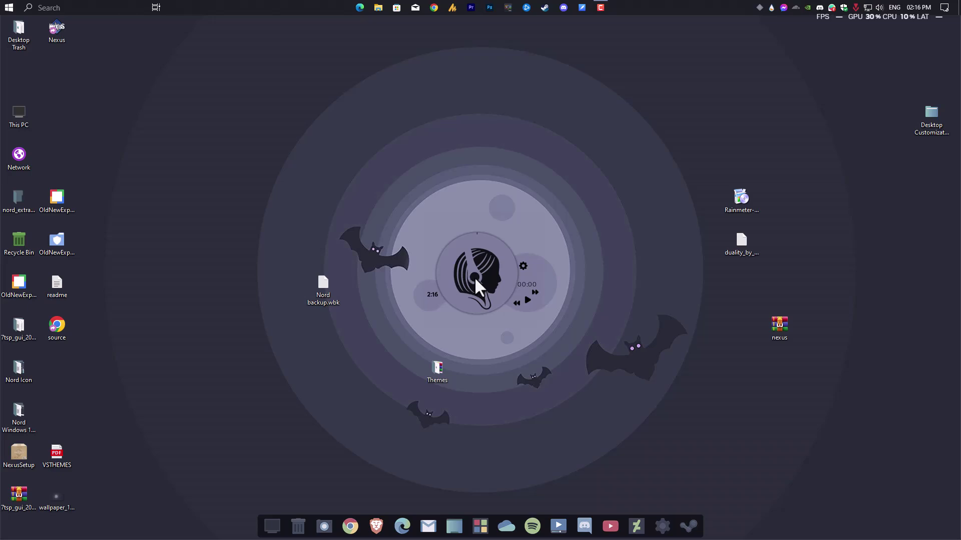
In the Duality skin's settings, set the Player colour to 40,42,54 by sampling the dark wallpaper.
{"action": "right_click", "coordinate": [491, 273]}
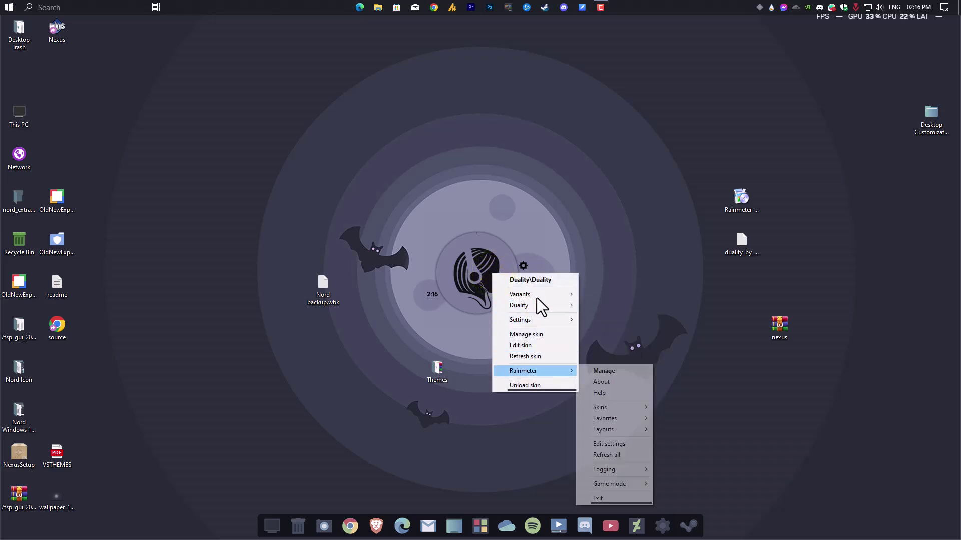
{"action": "left_click", "coordinate": [526, 264]}
{"action": "left_click", "coordinate": [526, 264]}
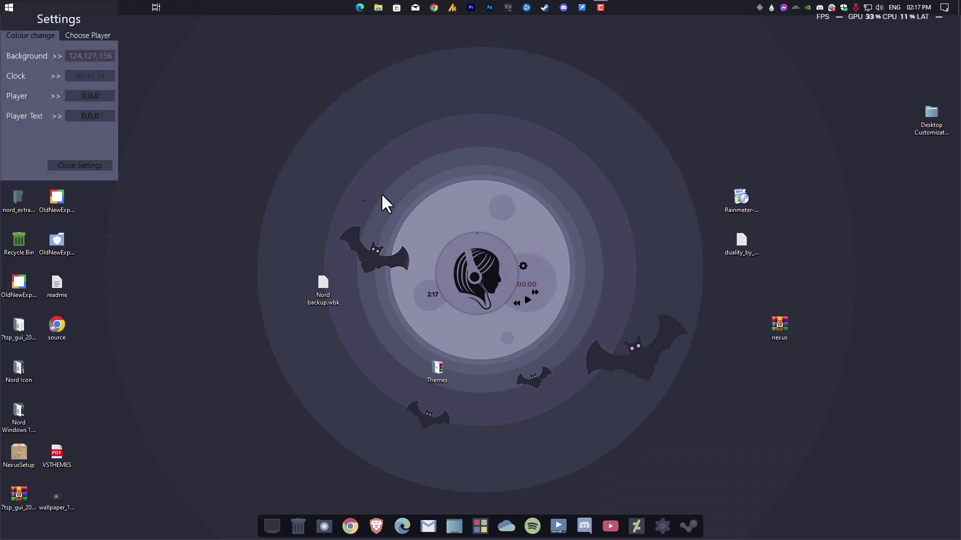
{"action": "left_click_drag", "start_coordinate": [40, 24], "coordinate": [223, 239]}
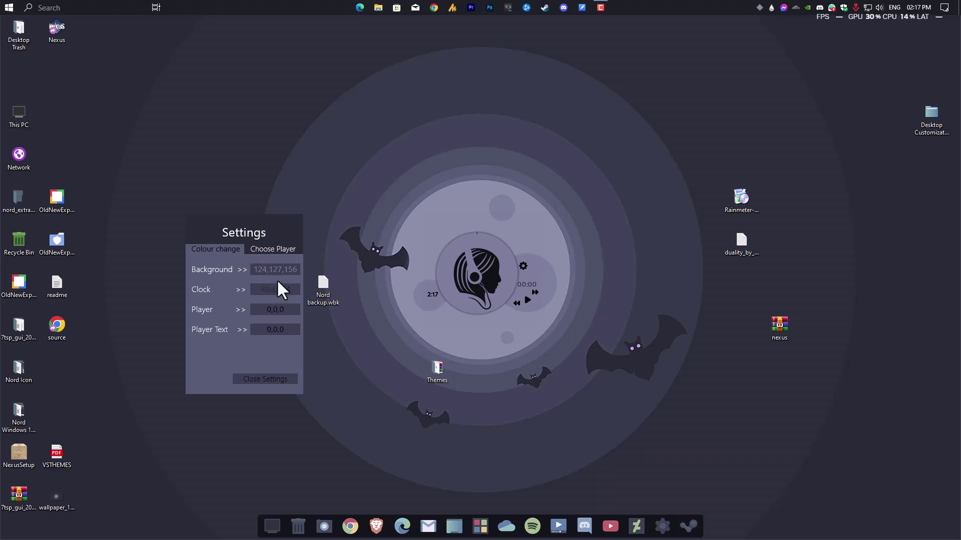
{"action": "left_click", "coordinate": [277, 310]}
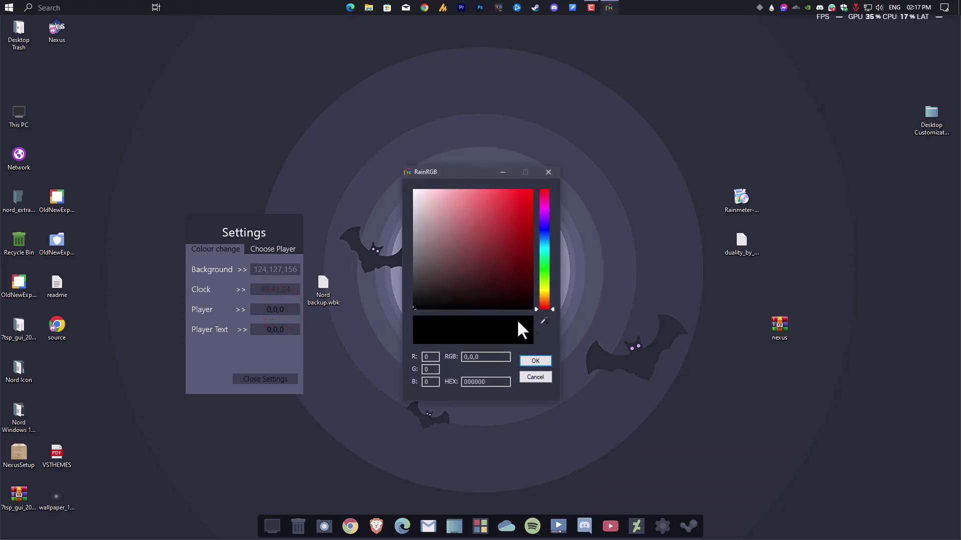
{"action": "left_click", "coordinate": [544, 321]}
{"action": "left_click", "coordinate": [544, 322]}
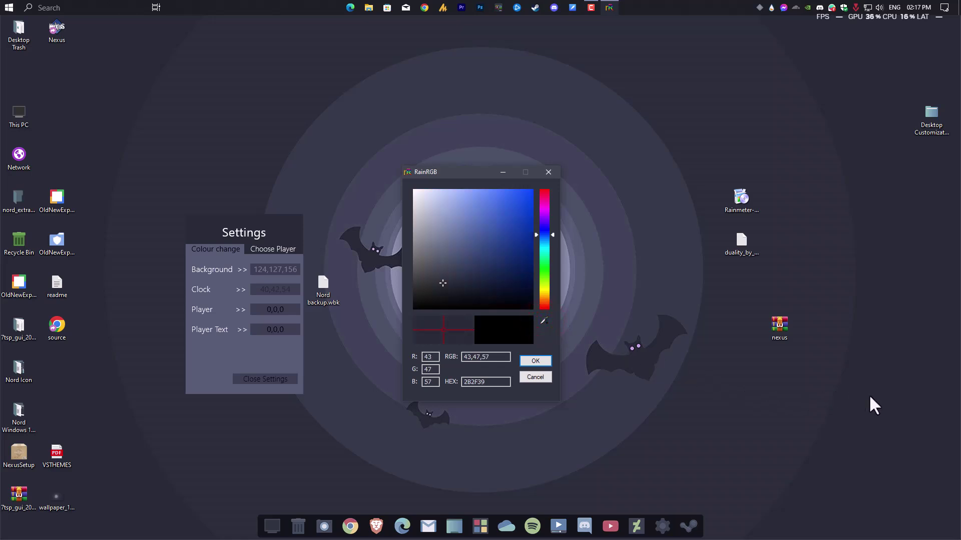
{"action": "left_click", "coordinate": [729, 382]}
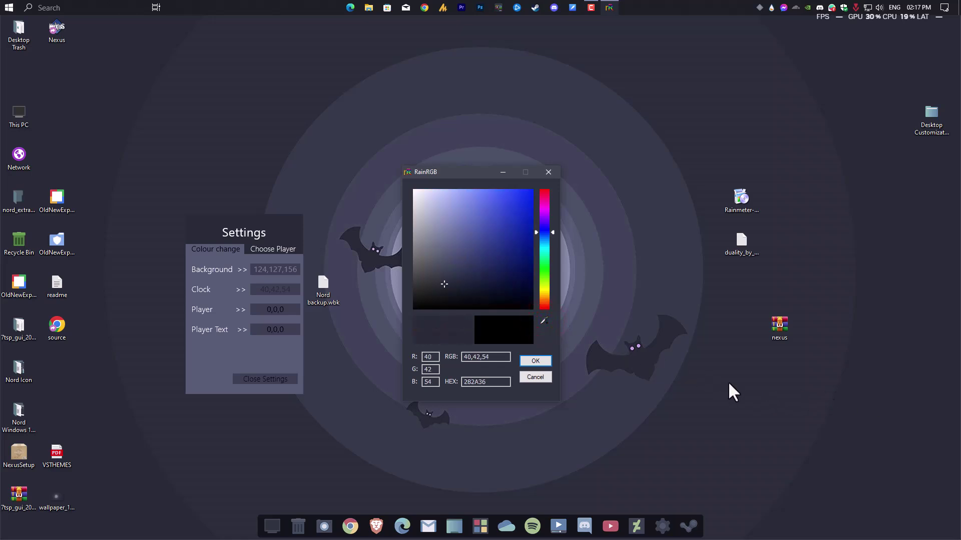
{"action": "left_click", "coordinate": [533, 363]}
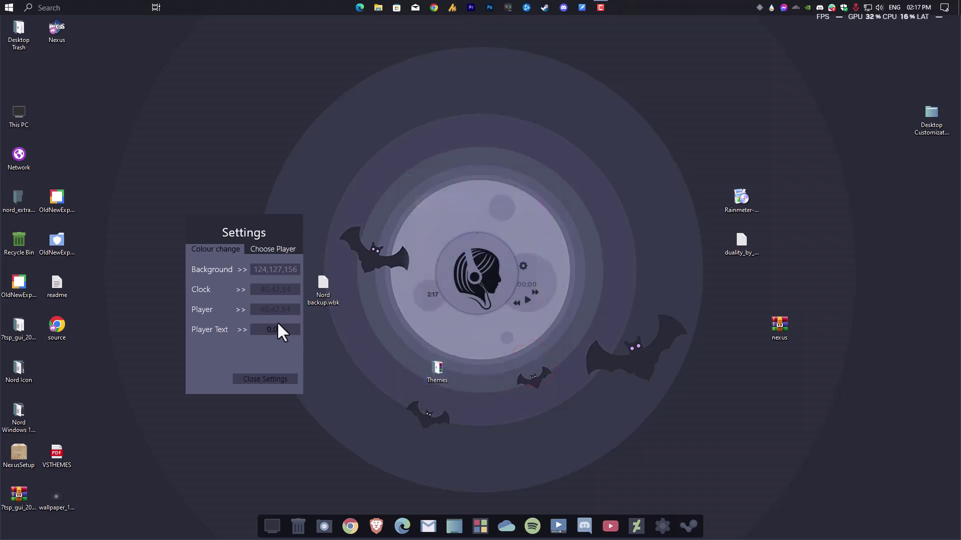
Choose Windows Media Player as the Duality skin's player and close the skin's settings.
{"action": "left_click", "coordinate": [273, 250]}
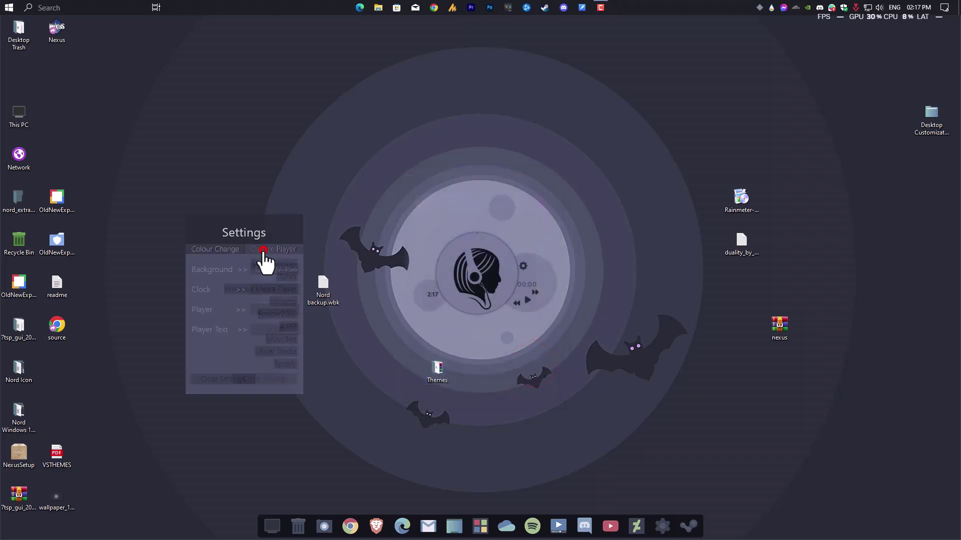
{"action": "left_click", "coordinate": [272, 290]}
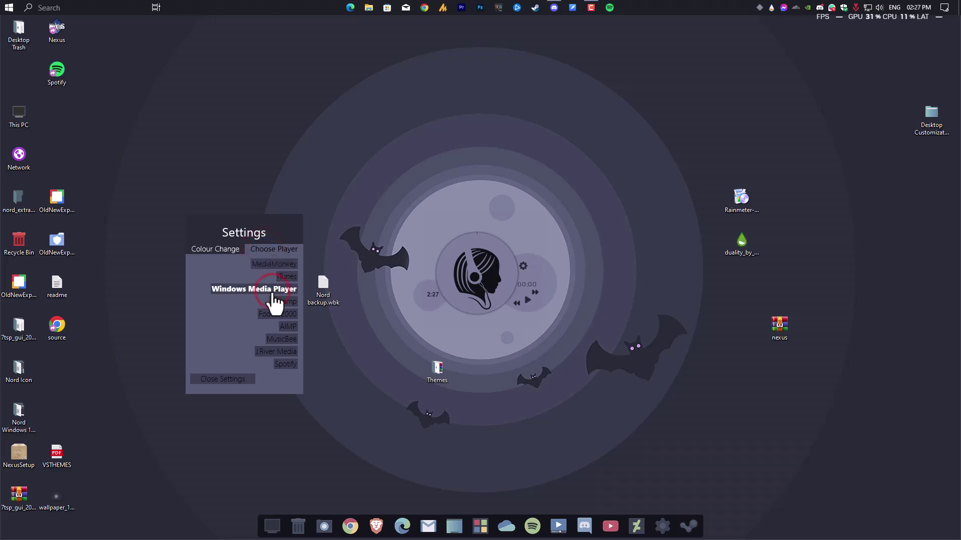
{"action": "left_click", "coordinate": [224, 380]}
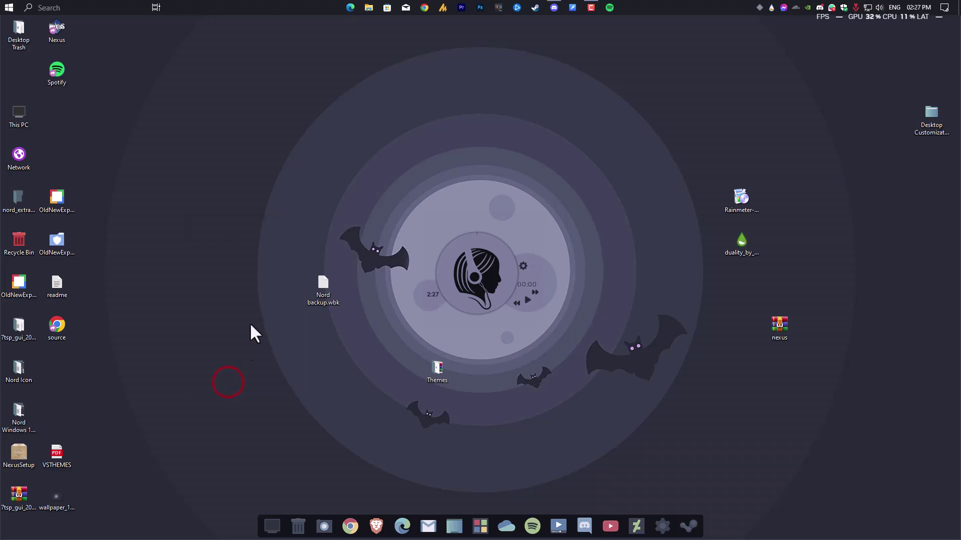
Open the Street Rhapsody track from the Music library in File Explorer.
{"action": "left_click", "coordinate": [371, 7]}
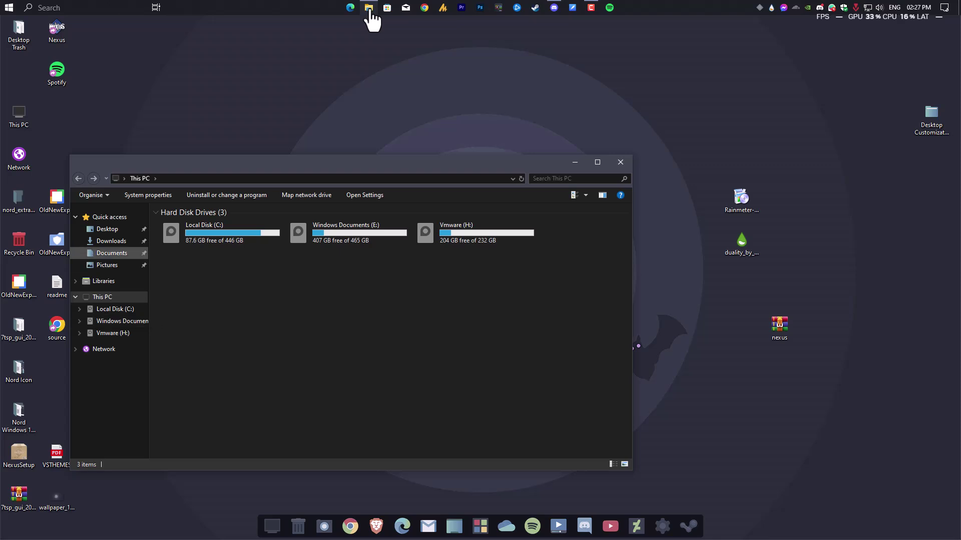
{"action": "left_click", "coordinate": [76, 281]}
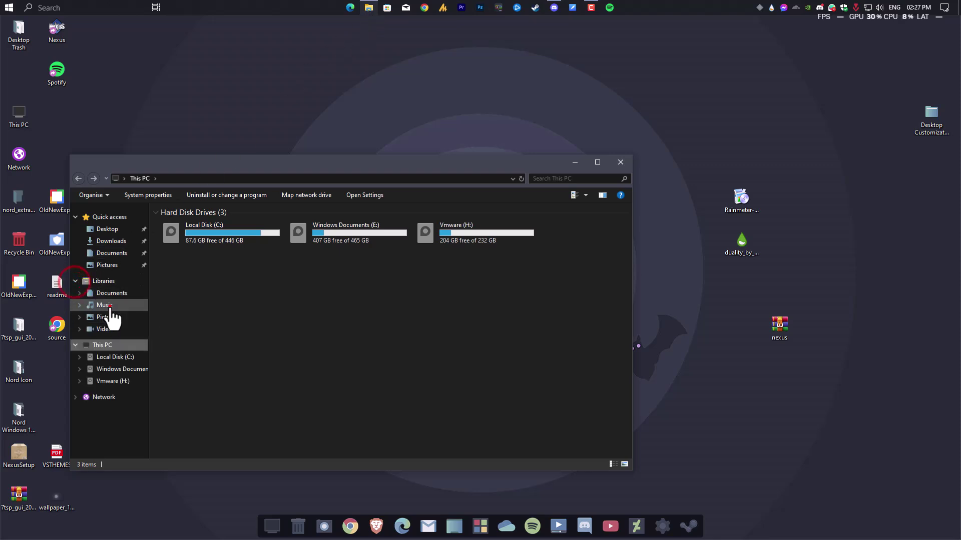
{"action": "left_click", "coordinate": [109, 305]}
{"action": "double_click", "coordinate": [198, 255]}
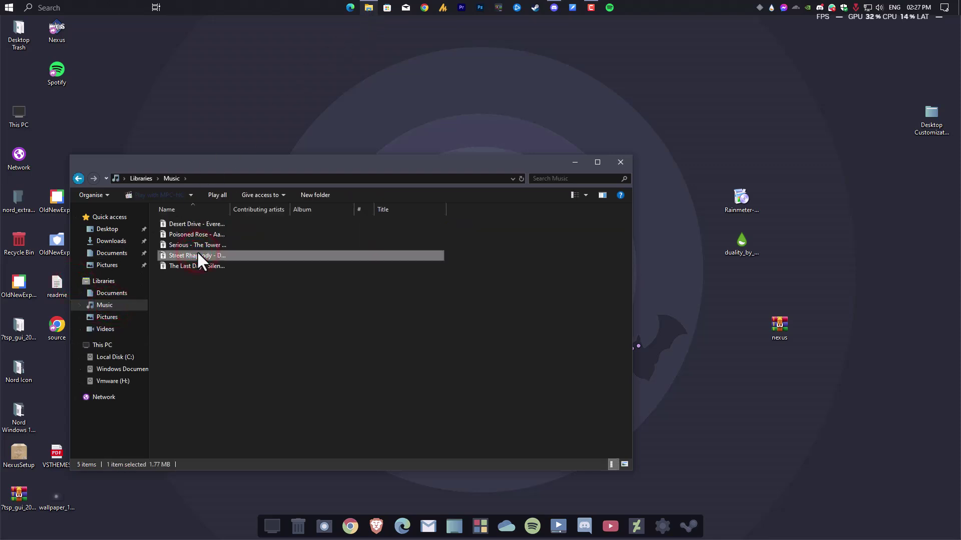
Make Windows Media Player the default app for .mp3 files and finish its initial setup with Recommended settings.
{"action": "key", "text": "Down"}
{"action": "key", "text": "Down"}
{"action": "key", "text": "Down"}
{"action": "key", "text": "Down"}
{"action": "key", "text": "Down"}
{"action": "key", "text": "Down"}
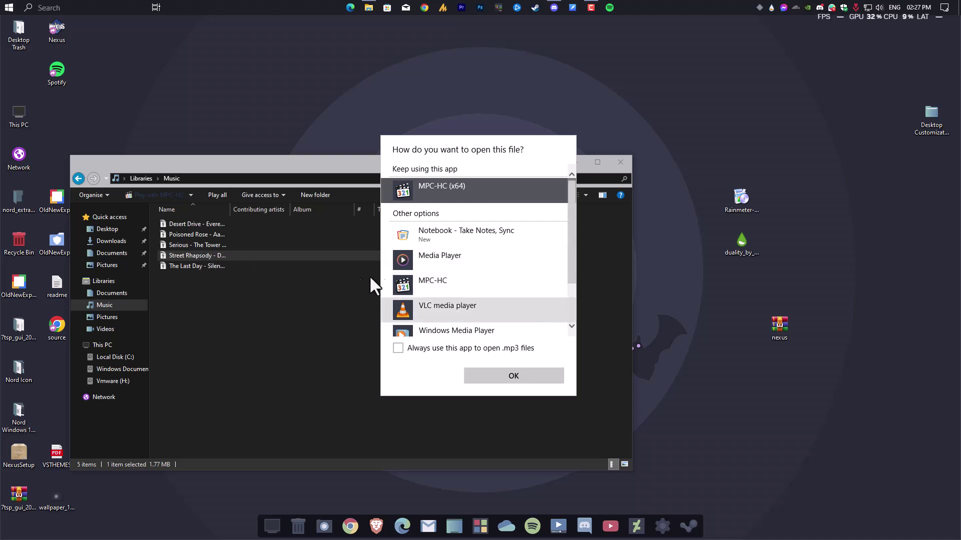
{"action": "left_click", "coordinate": [449, 288]}
{"action": "left_click", "coordinate": [430, 348]}
{"action": "left_click", "coordinate": [489, 376]}
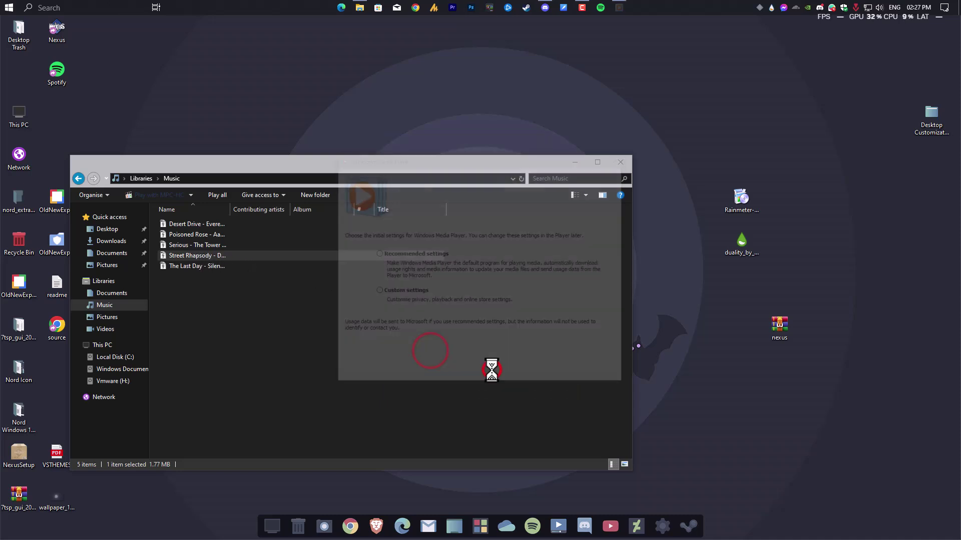
{"action": "left_click", "coordinate": [376, 254]}
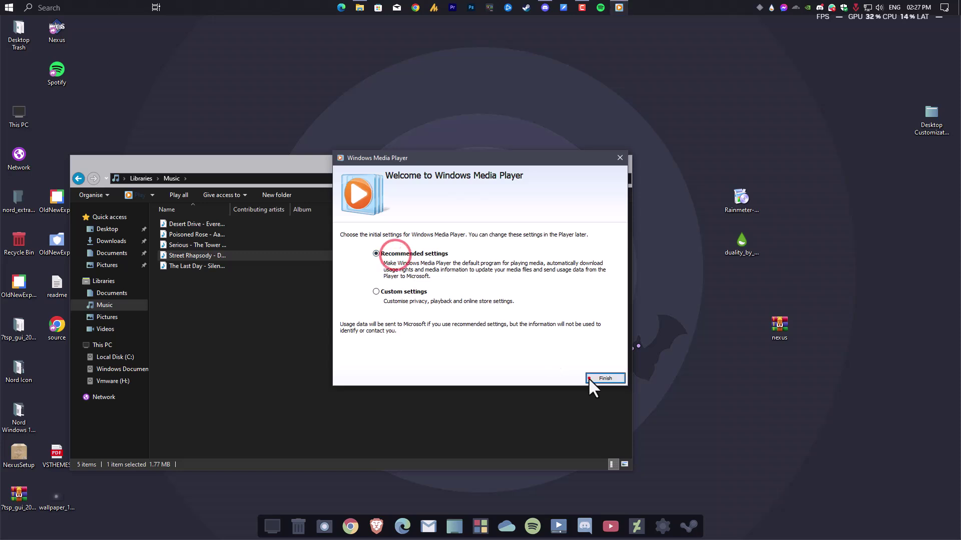
{"action": "left_click", "coordinate": [590, 379]}
Pause the track with the Duality skin's controls, closing the Music folder and Windows Media Player windows.
{"action": "left_click", "coordinate": [621, 162]}
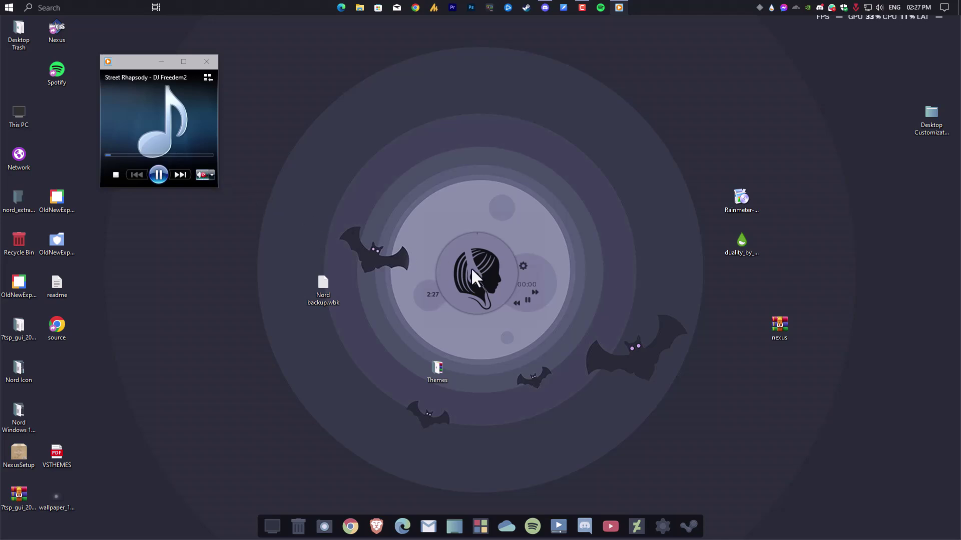
{"action": "left_click", "coordinate": [527, 300]}
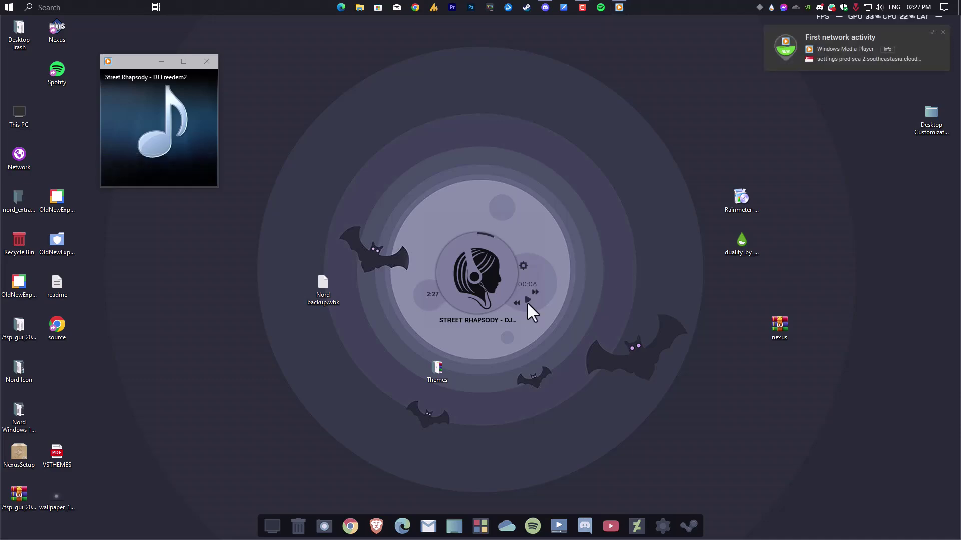
{"action": "left_click", "coordinate": [206, 61]}
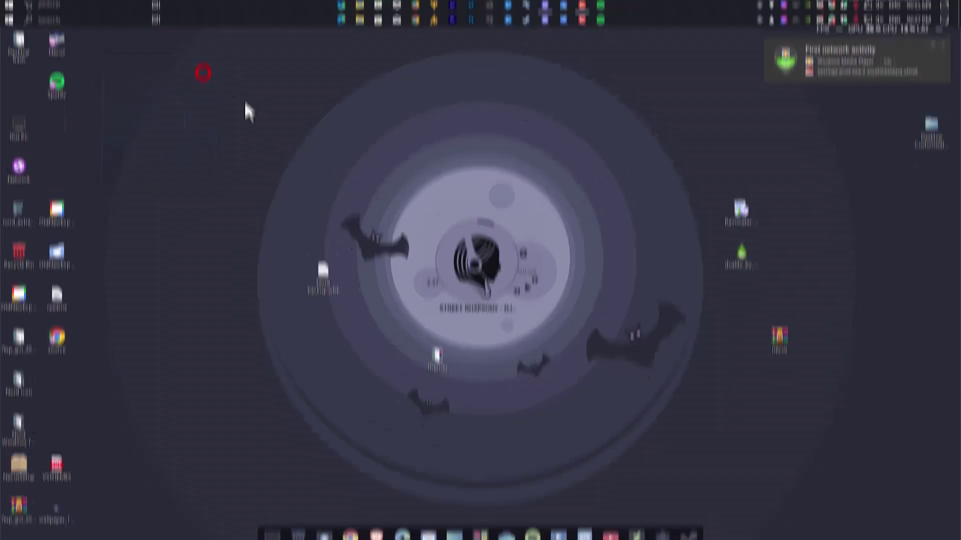